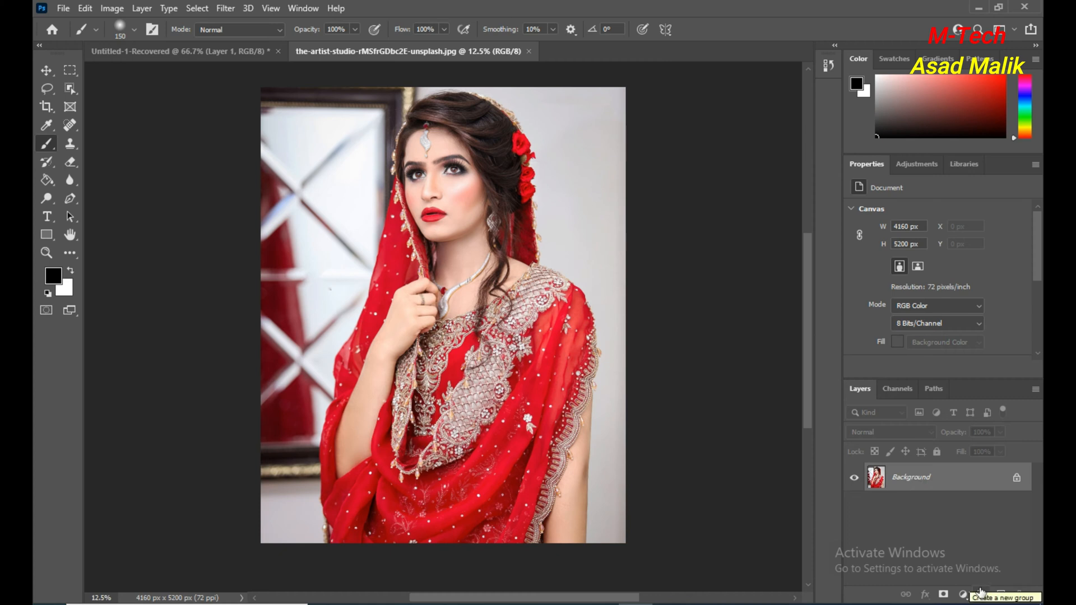
Duplicate the Background layer as a trial and delete the copy.
drag(953, 478, 1004, 592)
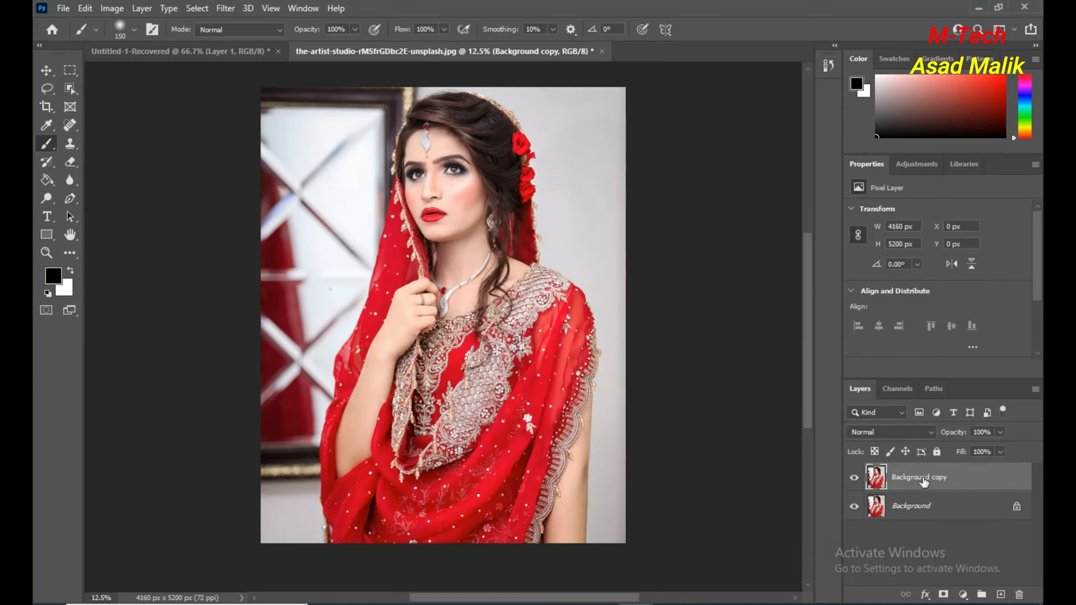
drag(923, 482, 1019, 594)
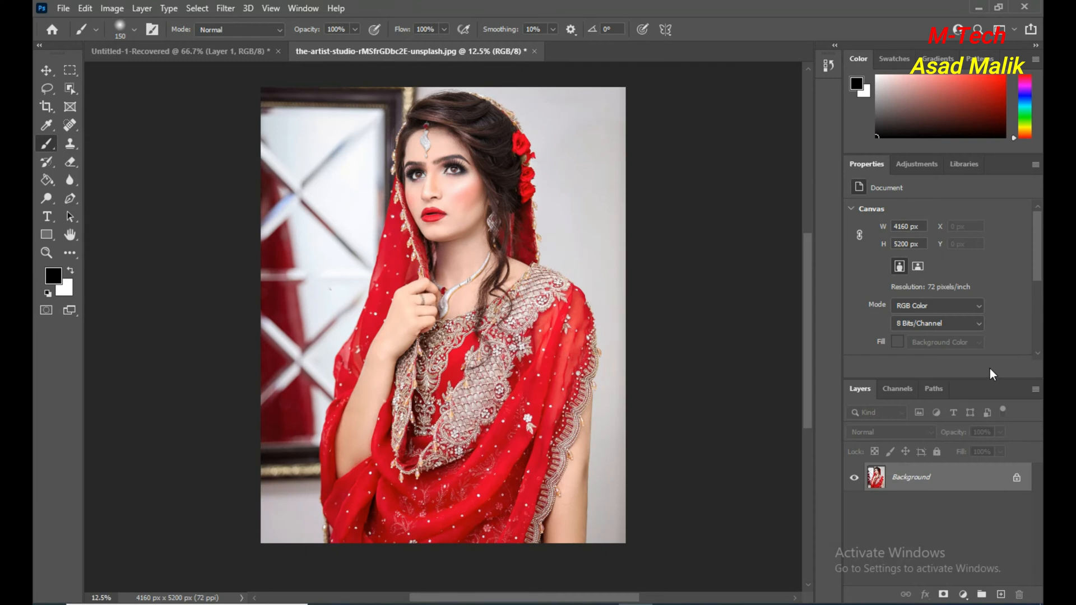
Duplicate the Background layer, hide the copy, and reselect the original Background layer.
key(ctrl+j)
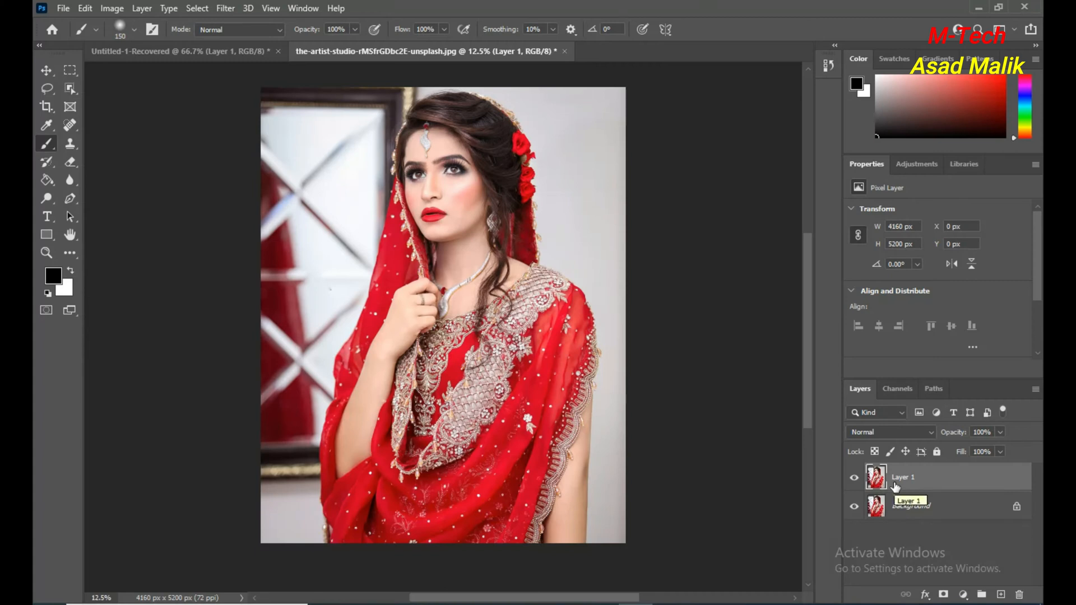
click(855, 479)
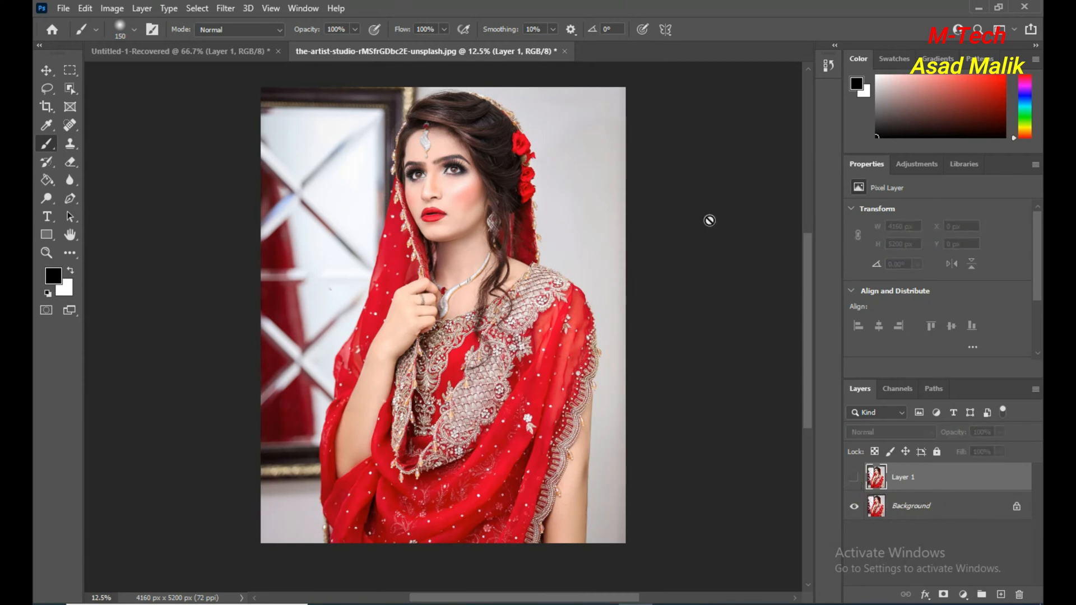
click(115, 9)
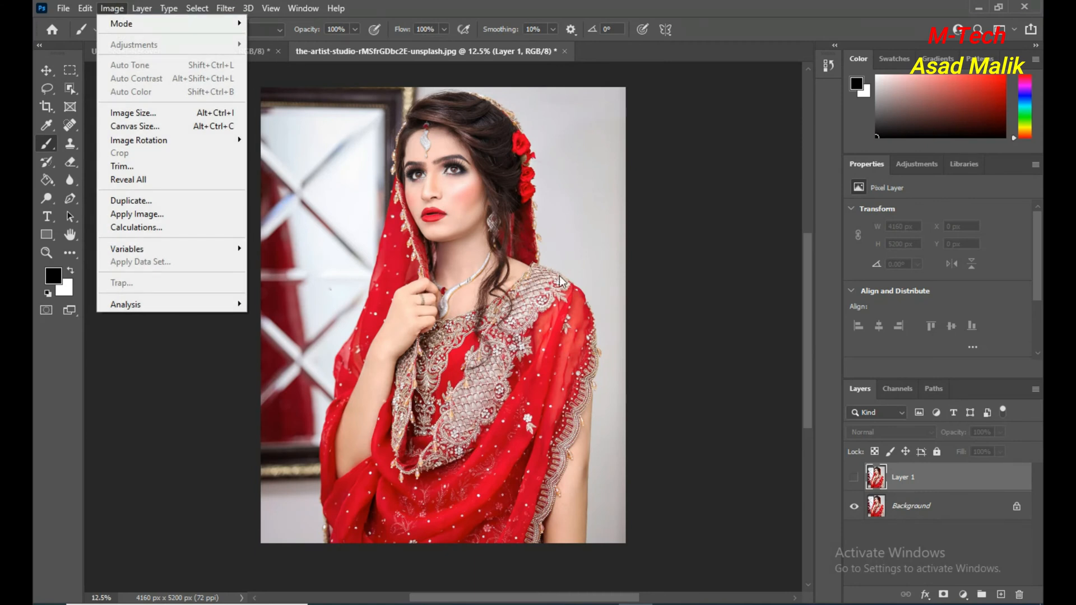
click(698, 265)
click(936, 512)
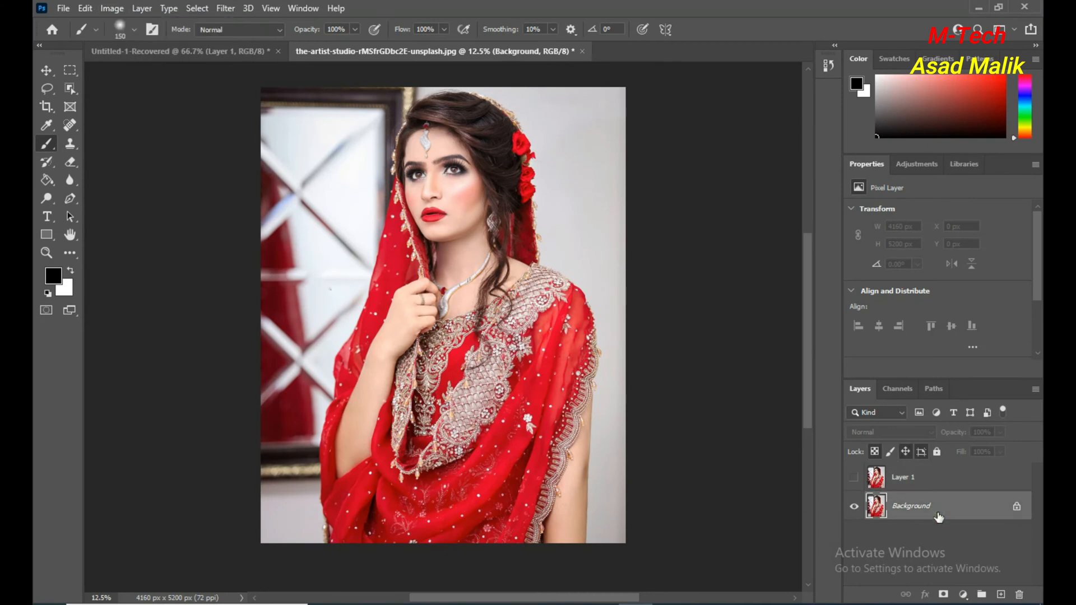
Try the Desaturate adjustment on the Background layer and undo it.
click(112, 9)
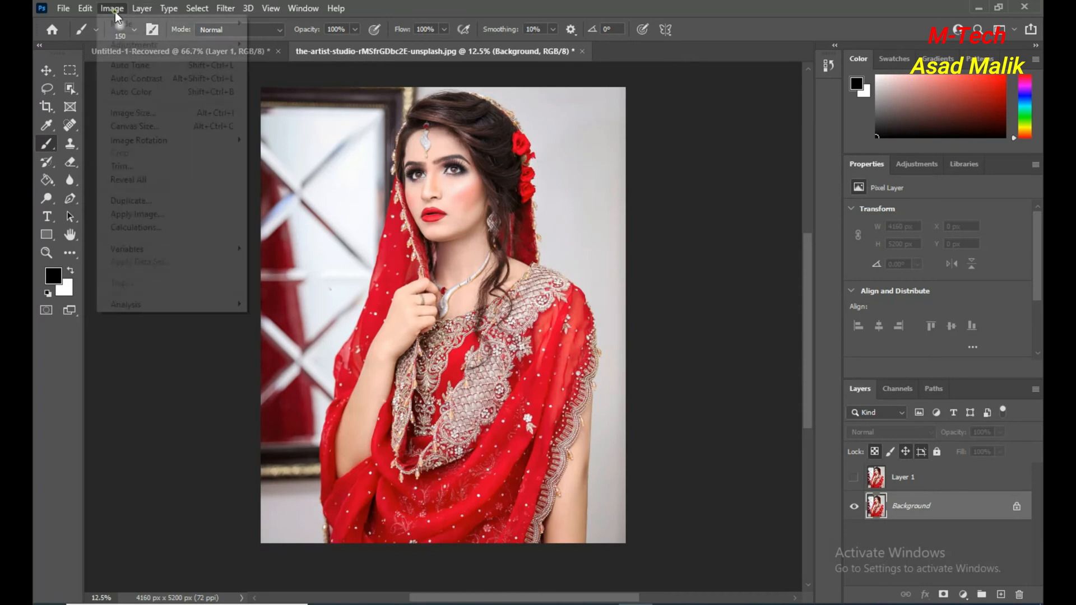
mouse_move(154, 46)
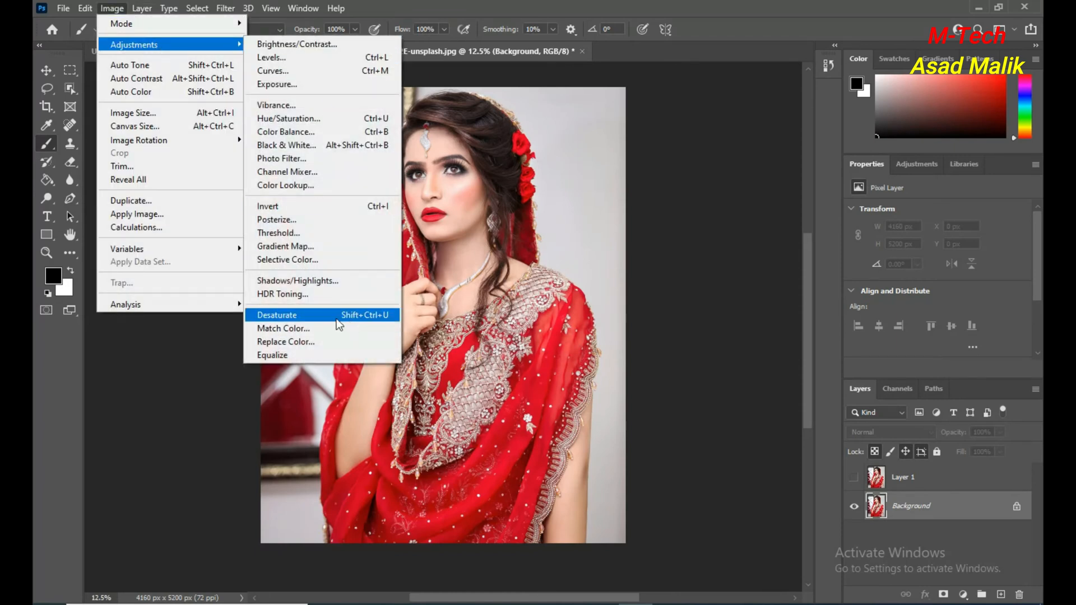
click(279, 316)
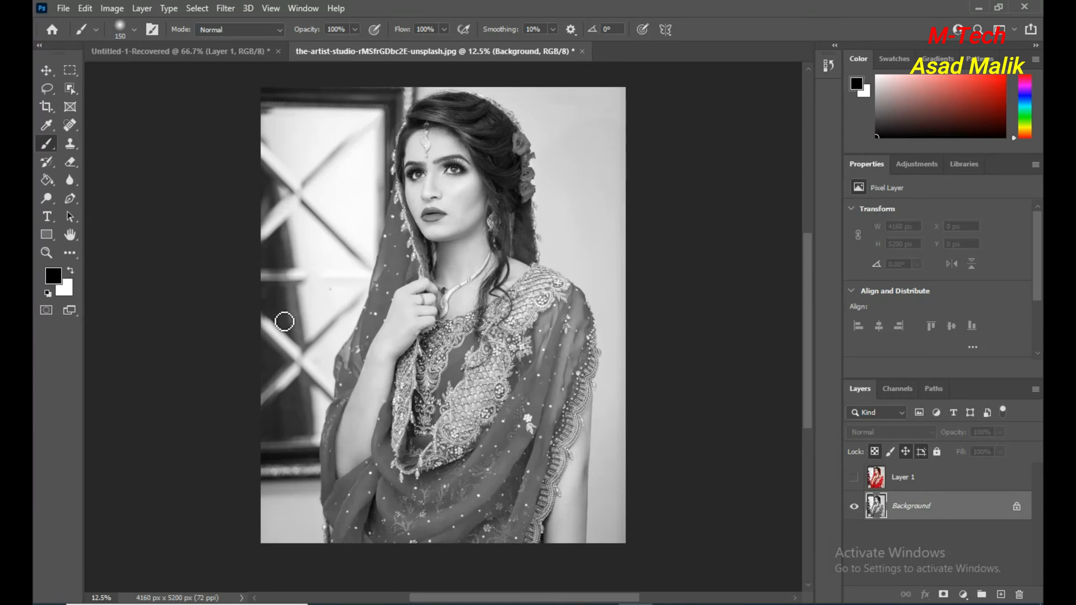
key(ctrl+z)
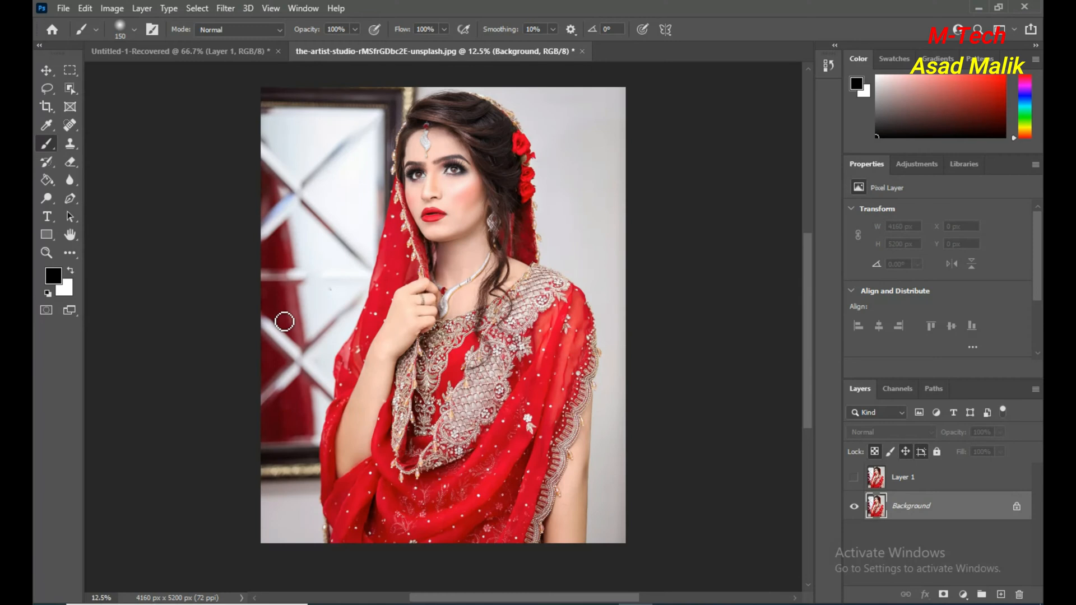
Apply a Black & White adjustment to the Background layer with Reds set to 58%, comparing it with the original in the preview.
click(114, 9)
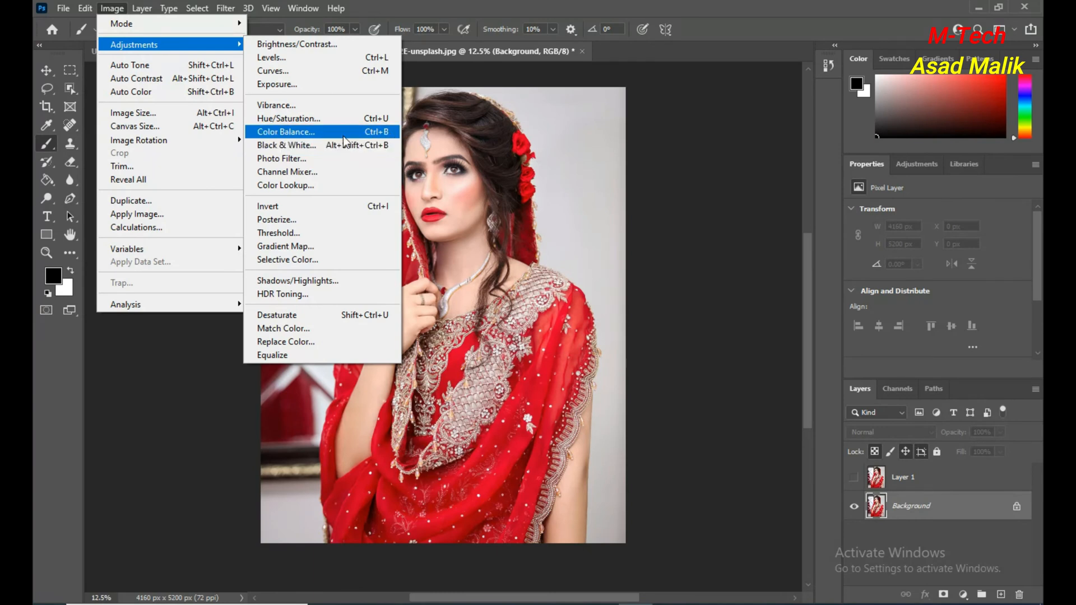
click(330, 144)
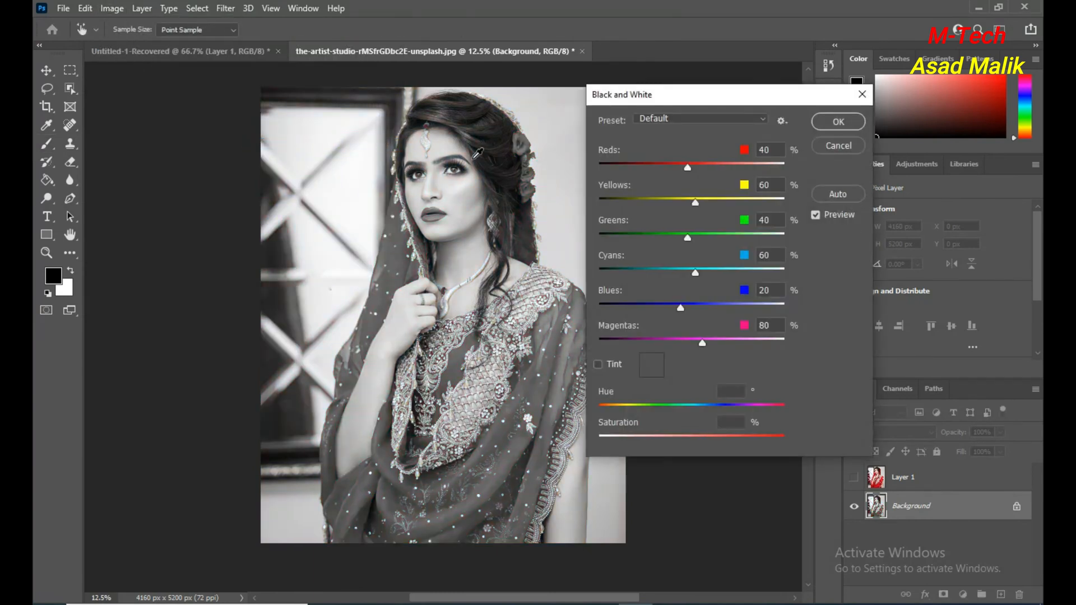
drag(697, 93, 758, 95)
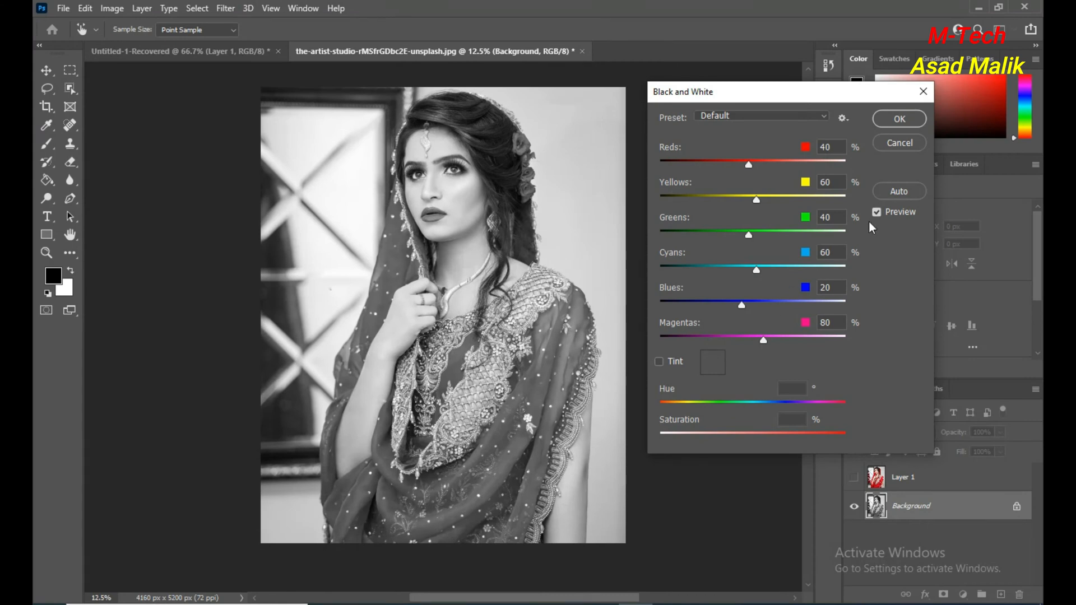
click(896, 214)
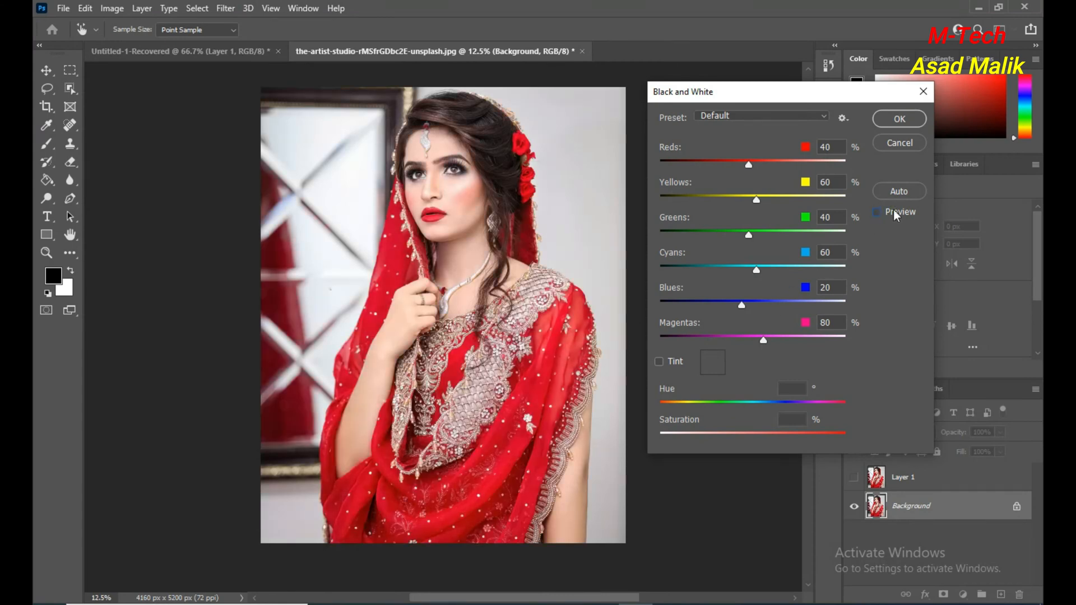
click(896, 215)
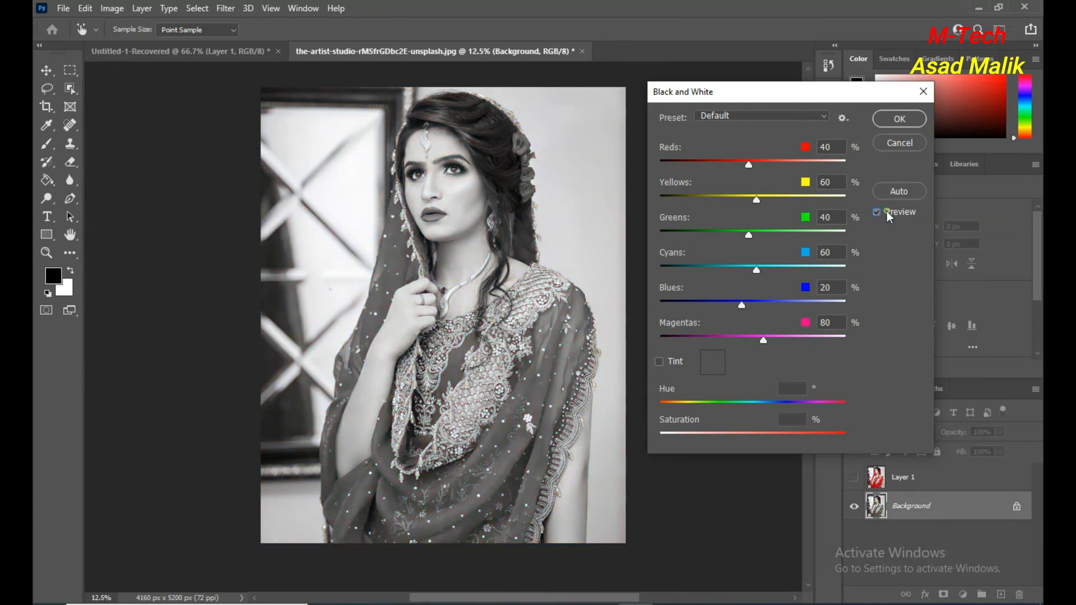
click(890, 217)
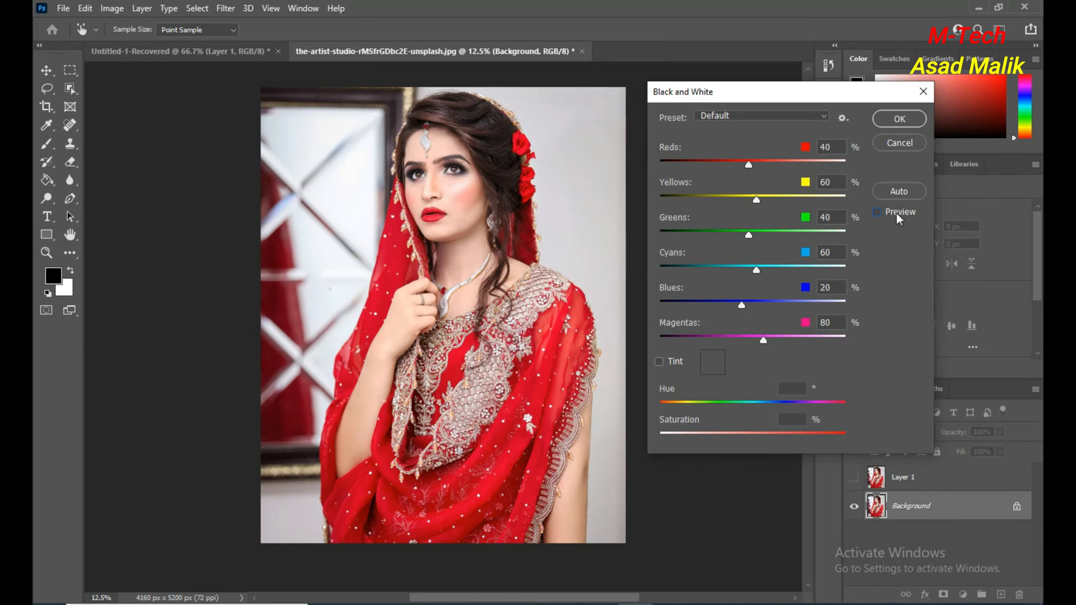
click(908, 217)
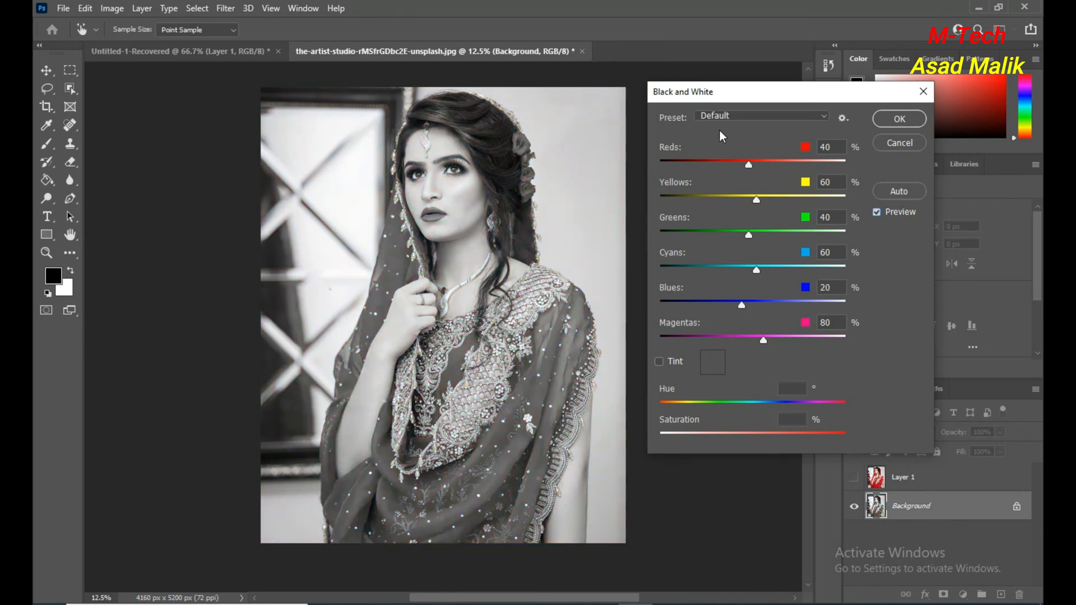
drag(748, 163, 756, 165)
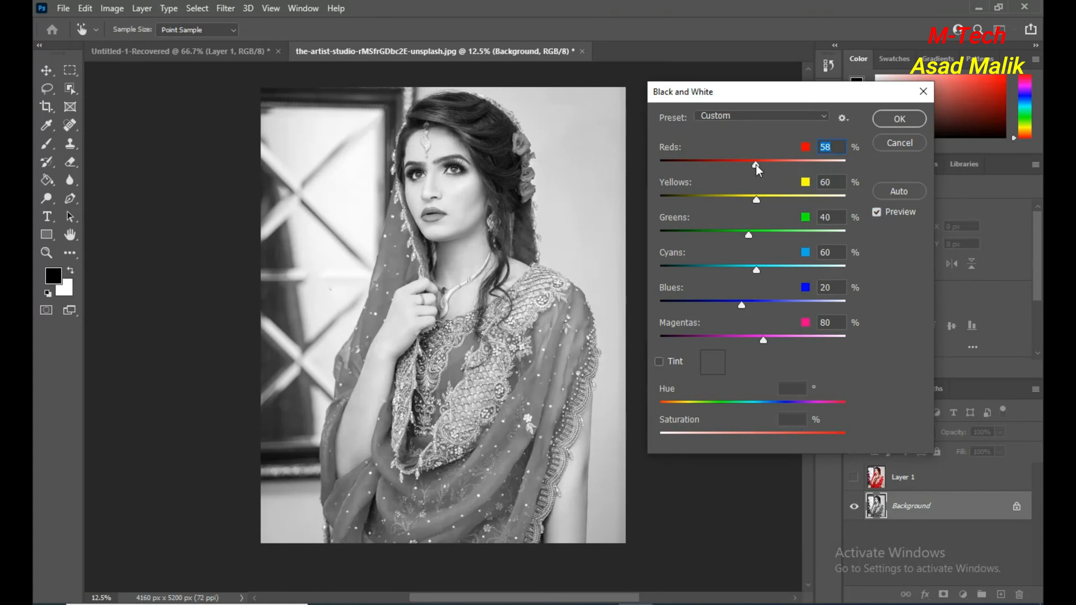
click(892, 120)
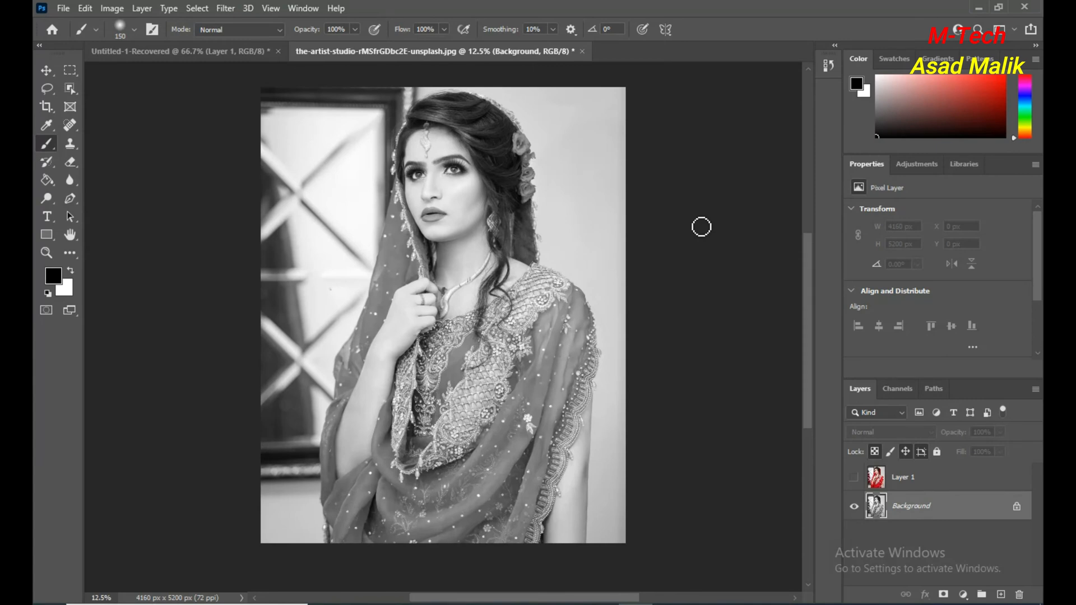
Add a black layer mask to Layer 1 that hides its entire colour image.
click(906, 478)
click(853, 478)
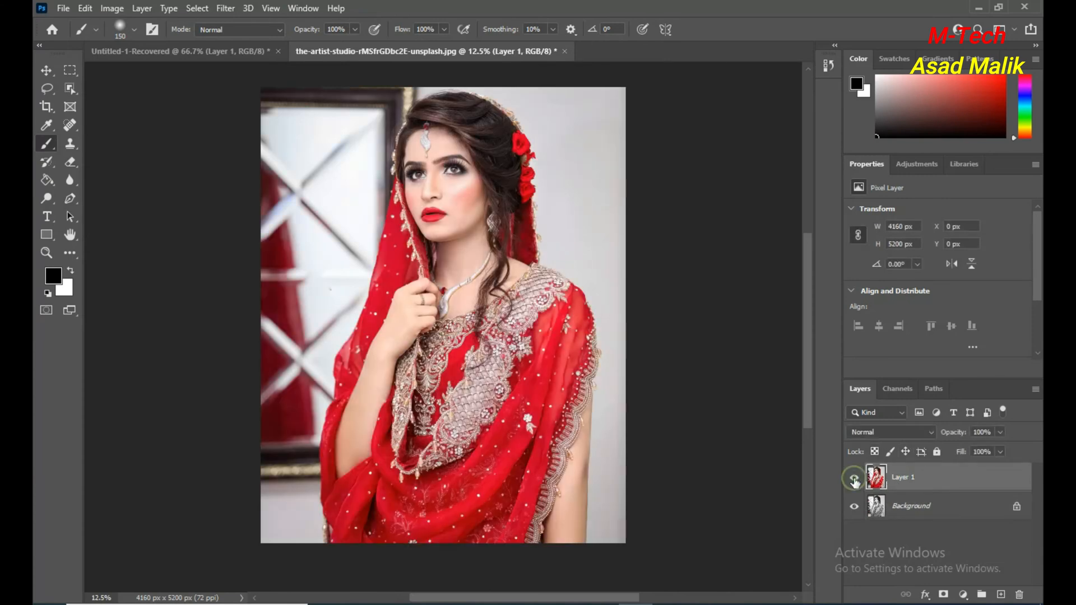
click(853, 479)
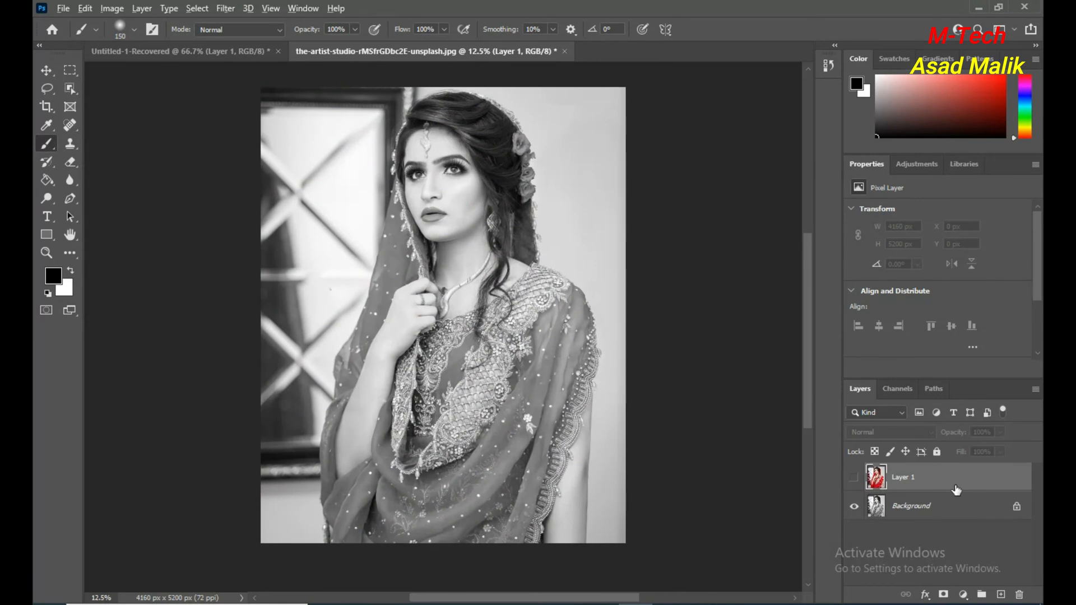
alt+click(945, 595)
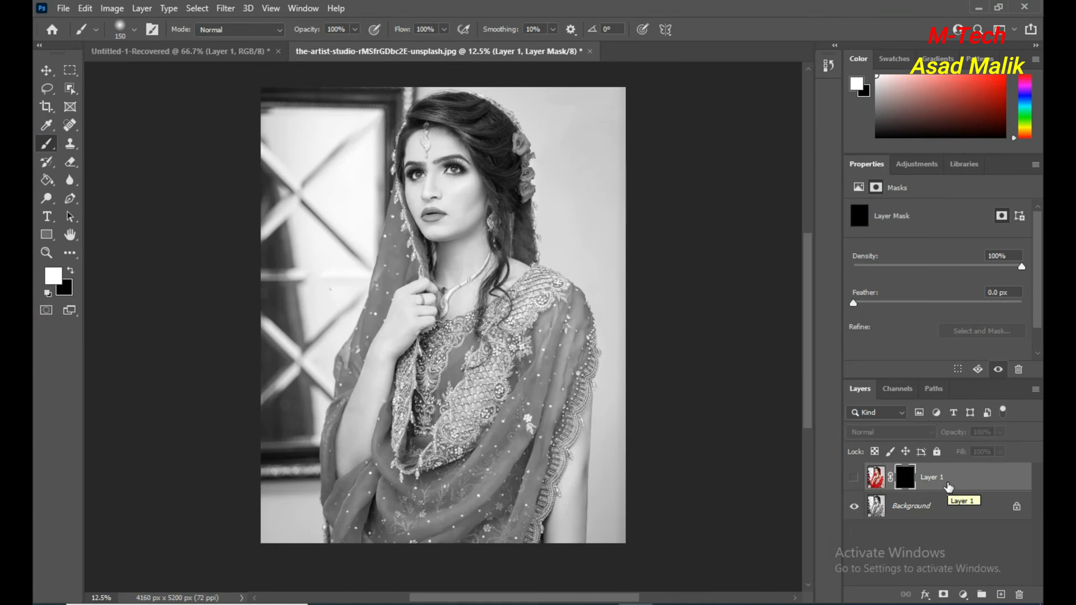
Set the foreground colour to white for painting on the mask, and turn on Layer 1's visibility.
click(72, 272)
click(72, 272)
click(72, 272)
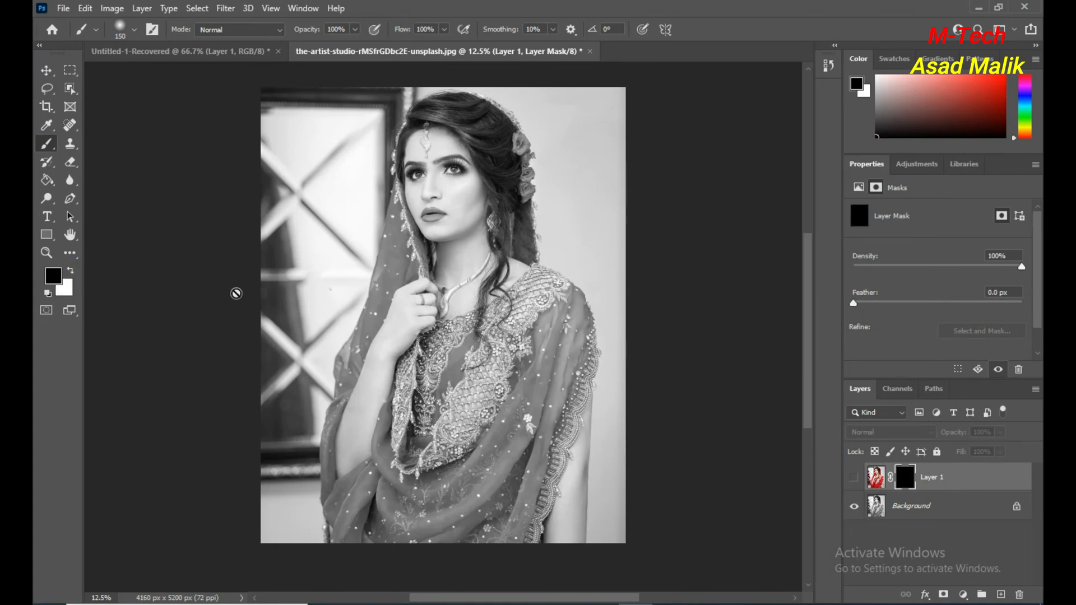
click(71, 273)
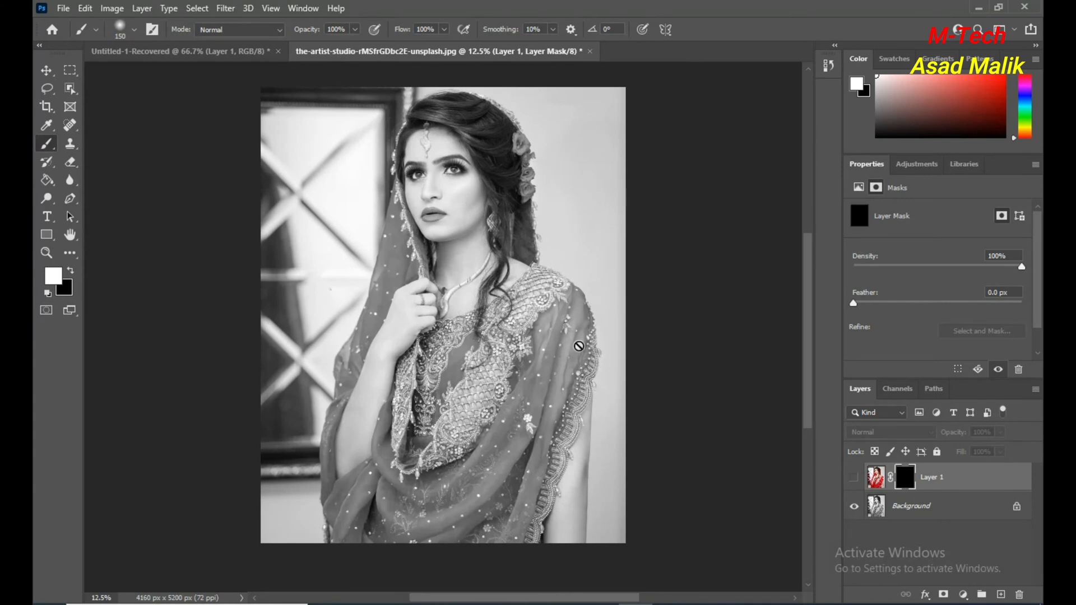
click(854, 477)
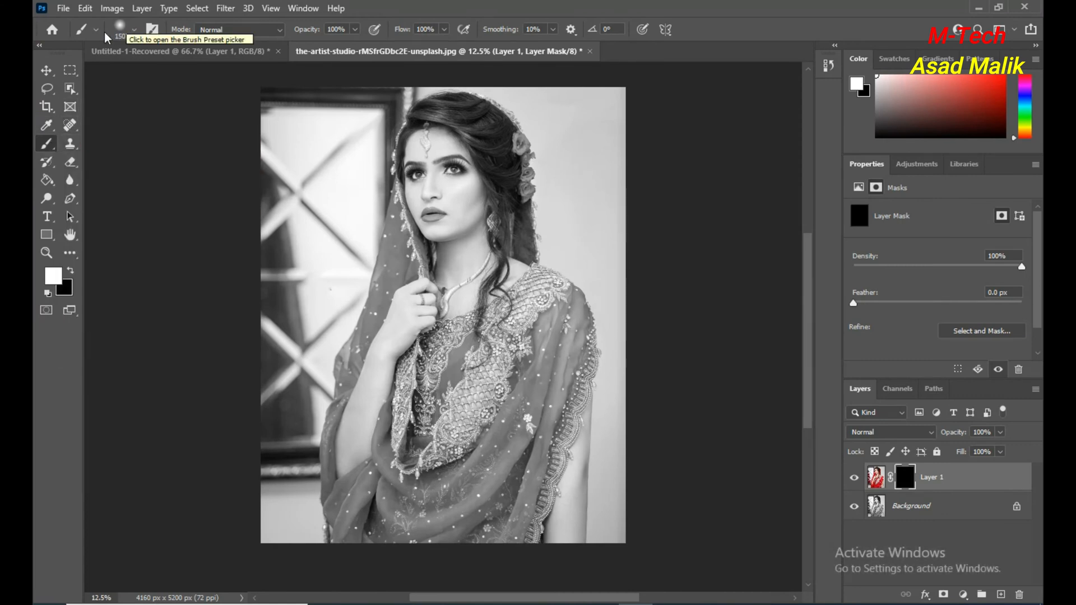
Set the brush size to 417 px and increase its hardness.
click(132, 33)
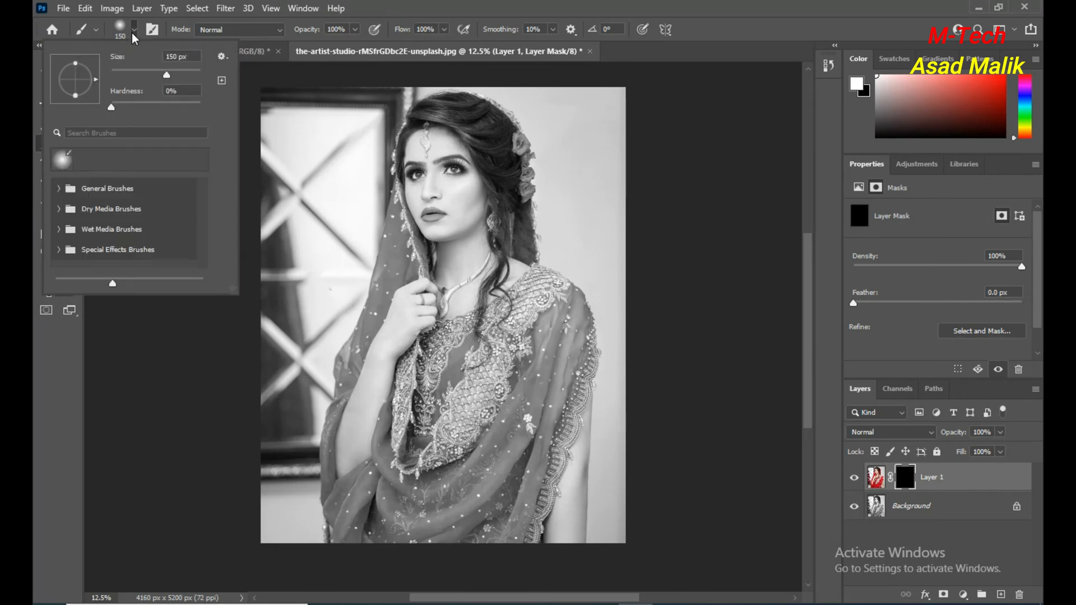
drag(172, 76, 185, 77)
drag(186, 71, 187, 72)
drag(111, 106, 146, 105)
click(178, 374)
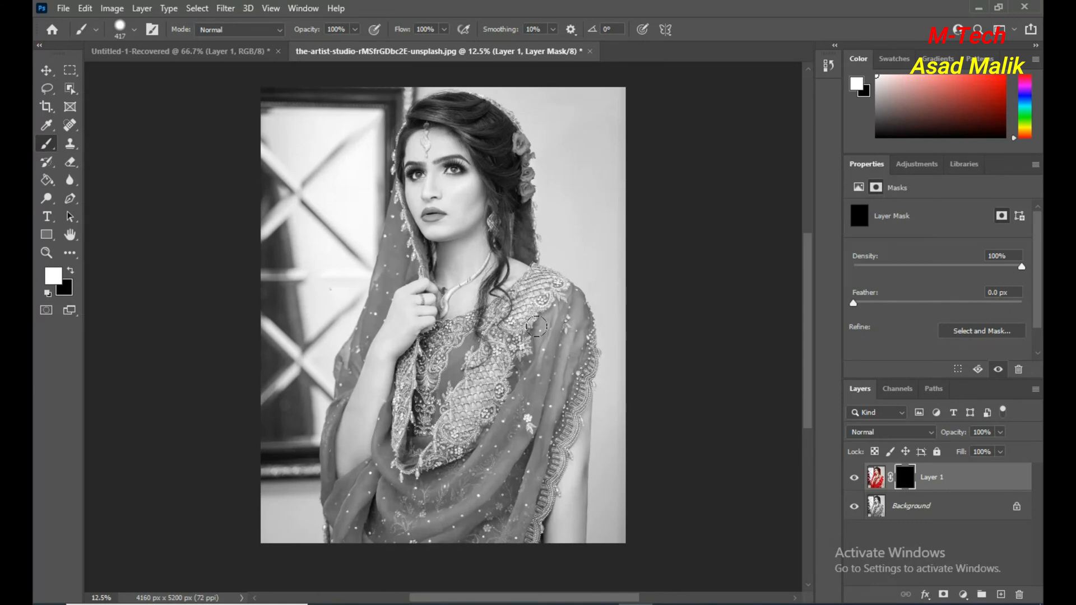
Try painting white on the mask across the front of the dress and undo the stroke.
mouse_move(536, 321)
mouse_down()
mouse_move(482, 397)
mouse_move(511, 320)
mouse_move(430, 384)
mouse_move(490, 367)
mouse_move(435, 427)
mouse_move(602, 391)
mouse_move(529, 419)
mouse_up()
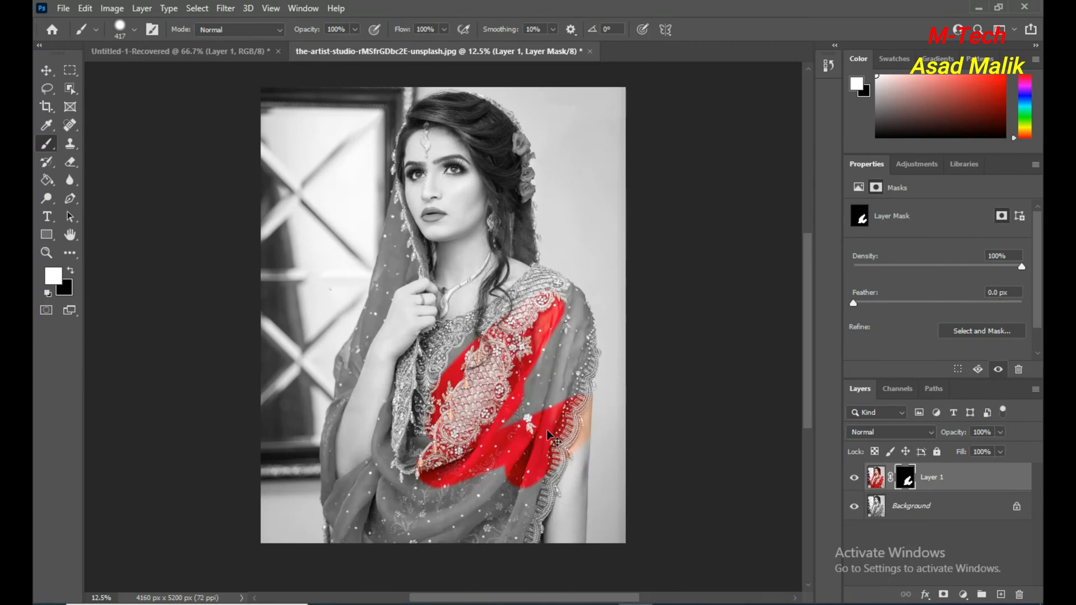
key(ctrl+z)
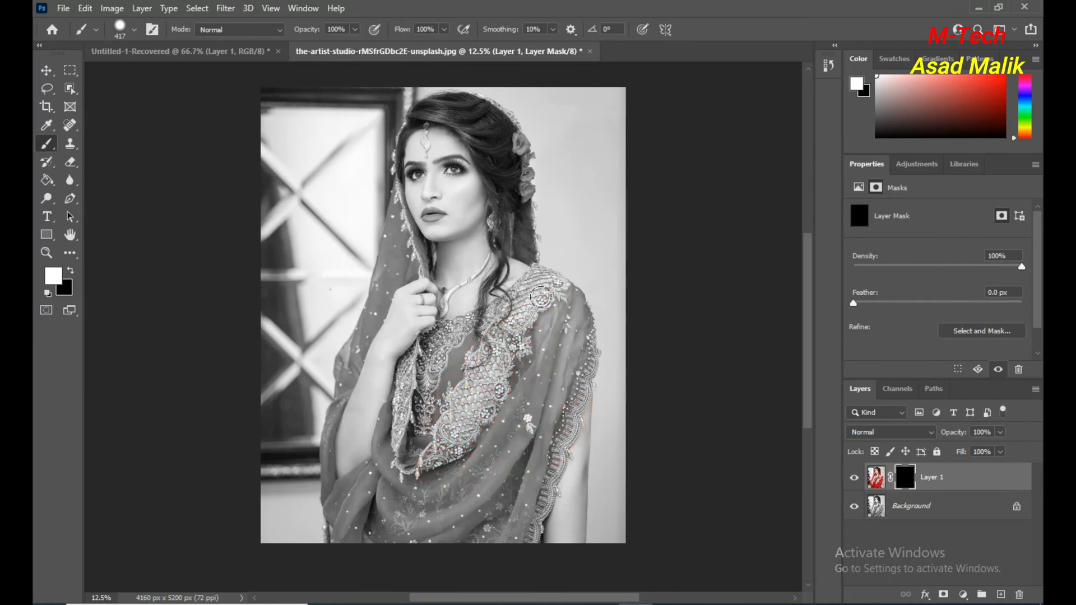
Paint white on Layer 1's mask over the embroidered bodice, shoulder drape and lower dress to restore their red colour.
mouse_move(540, 297)
mouse_down()
mouse_move(553, 300)
mouse_move(491, 390)
mouse_move(446, 406)
mouse_up()
drag(517, 314, 454, 354)
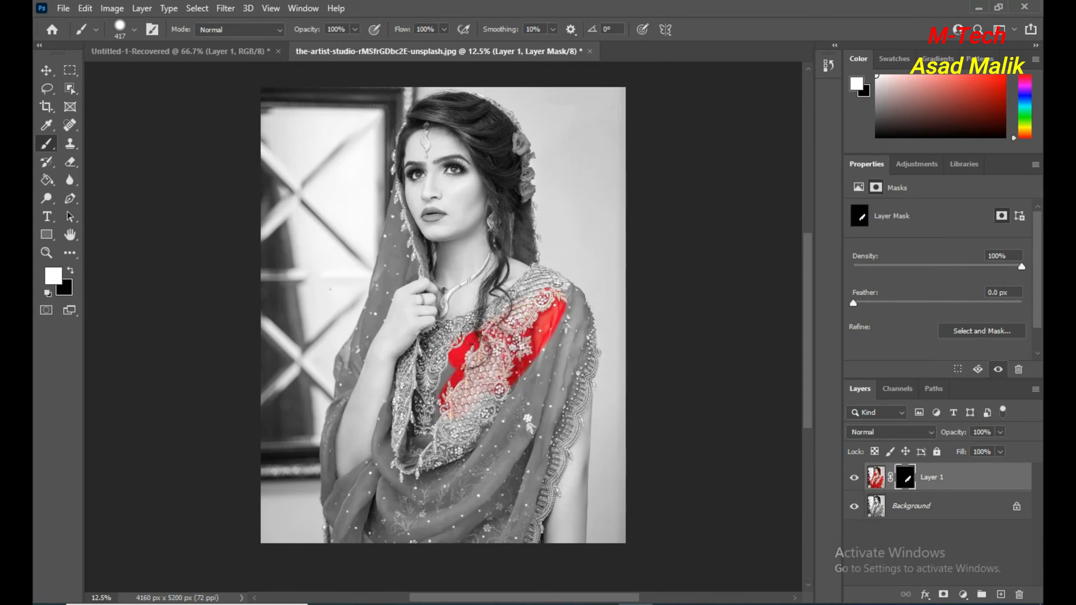
drag(502, 300, 525, 284)
mouse_move(436, 341)
mouse_down()
mouse_move(419, 397)
mouse_move(429, 405)
mouse_move(449, 387)
mouse_up()
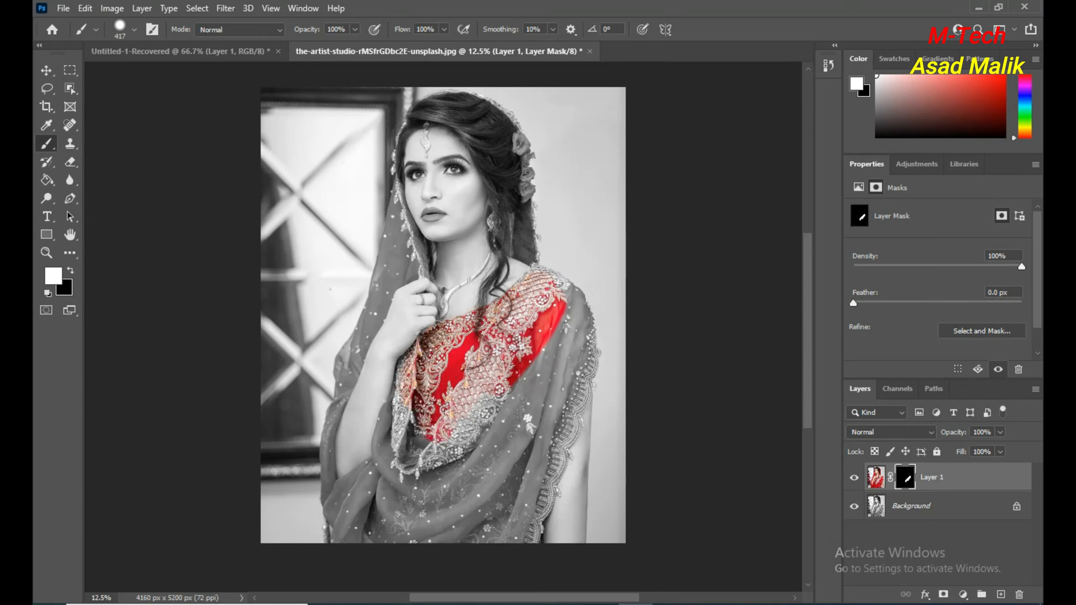
mouse_move(465, 437)
mouse_down()
mouse_move(521, 403)
mouse_move(540, 364)
mouse_move(494, 454)
mouse_move(555, 426)
mouse_move(484, 505)
mouse_move(446, 474)
mouse_move(440, 451)
mouse_move(401, 477)
mouse_move(395, 395)
mouse_move(380, 481)
mouse_move(406, 507)
mouse_move(465, 505)
mouse_move(477, 529)
mouse_move(370, 525)
mouse_move(341, 513)
mouse_move(392, 504)
mouse_up()
mouse_move(559, 353)
mouse_down()
mouse_move(550, 322)
mouse_move(529, 384)
mouse_move(554, 286)
mouse_move(573, 336)
mouse_move(558, 396)
mouse_up()
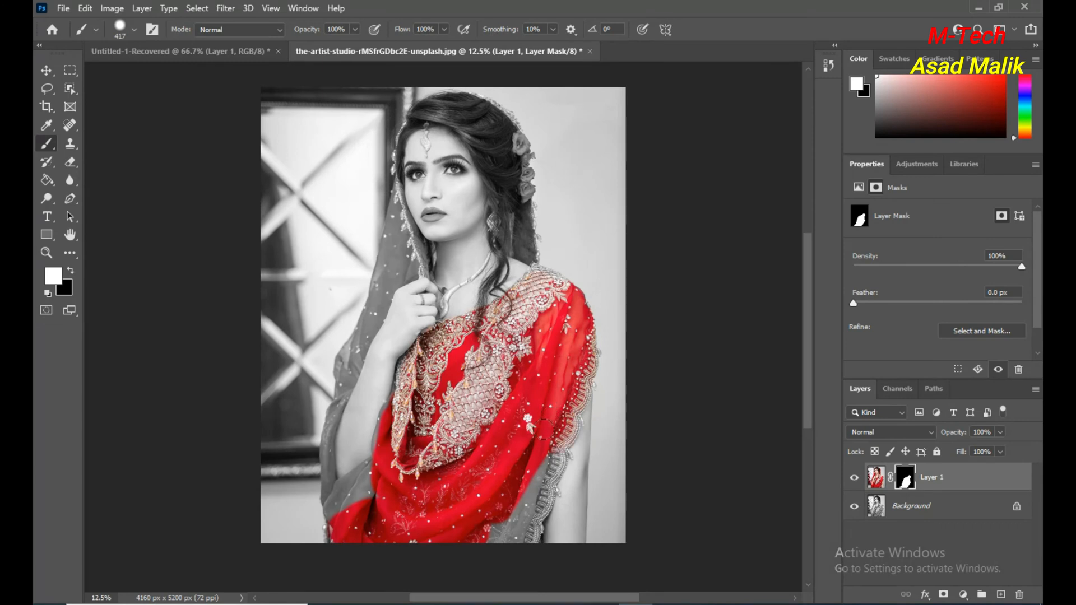
mouse_move(540, 445)
mouse_down()
mouse_move(530, 498)
mouse_move(505, 534)
mouse_move(490, 532)
mouse_up()
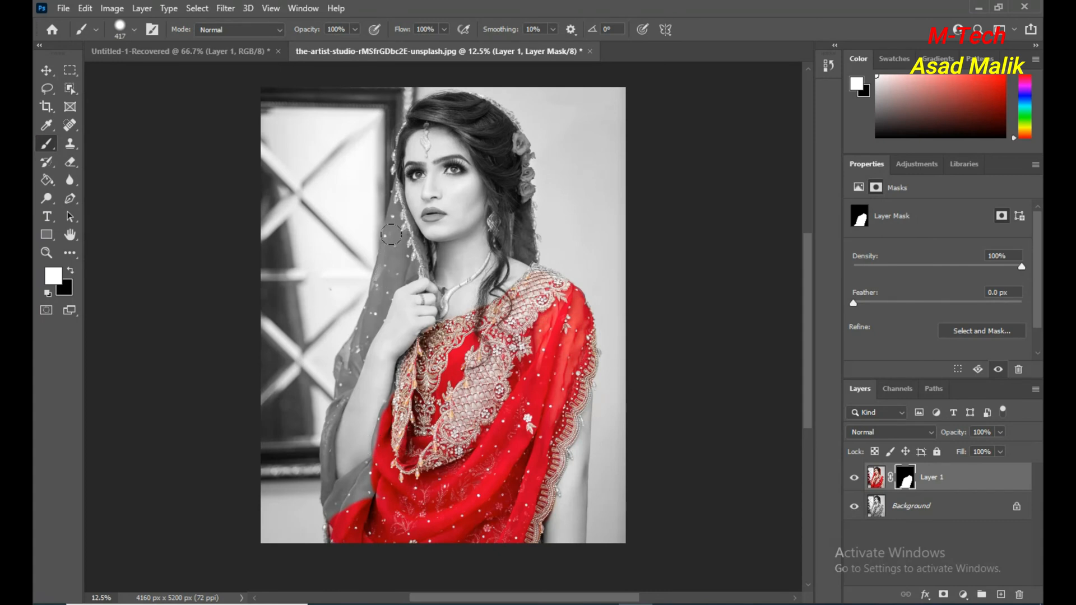
Paint white on Layer 1's mask over the veil beside the neck, reducing the brush to 250 px for the narrower parts.
mouse_move(393, 237)
mouse_down()
mouse_move(403, 247)
mouse_move(384, 263)
mouse_up()
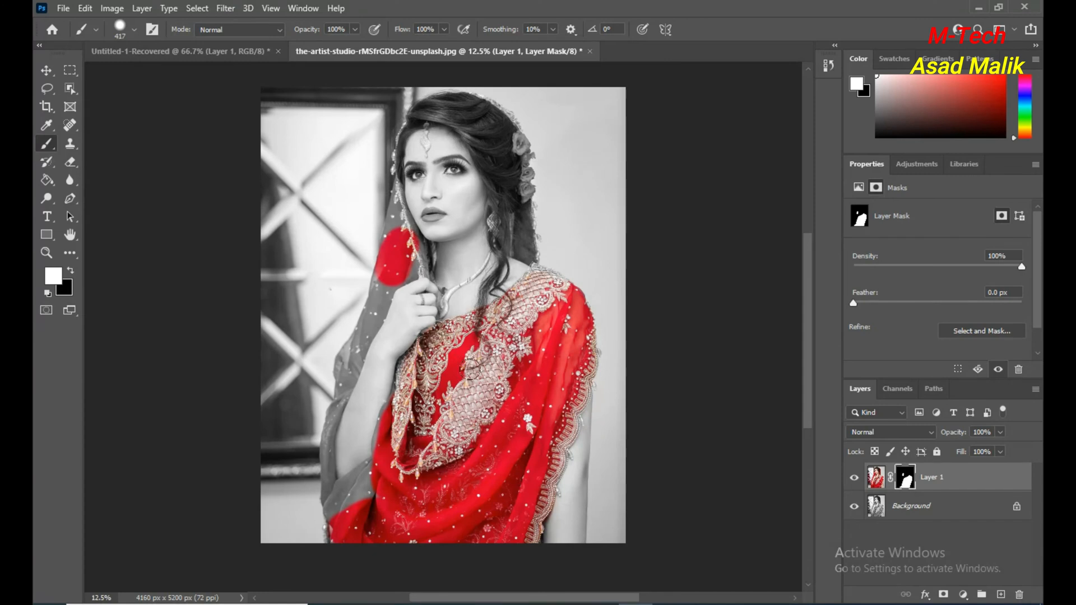
key(bracketleft)
click(401, 220)
drag(424, 252, 423, 260)
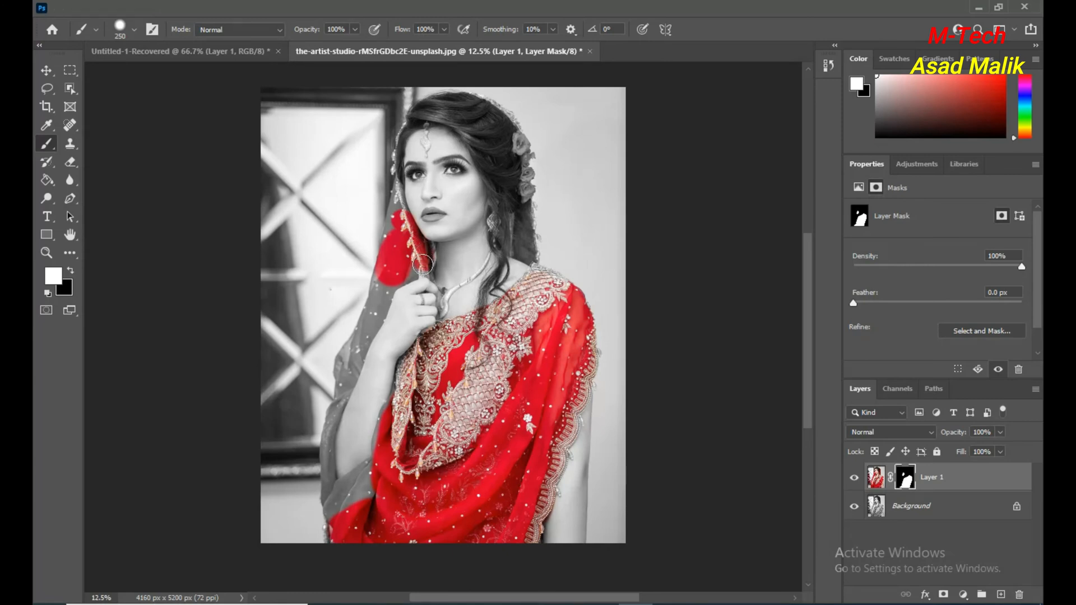
Reduce the brush to 80 px and paint white over the veil's outer edge and beaded trim beside the cheek.
scroll(423, 219, up, 3)
scroll(424, 219, up, 4)
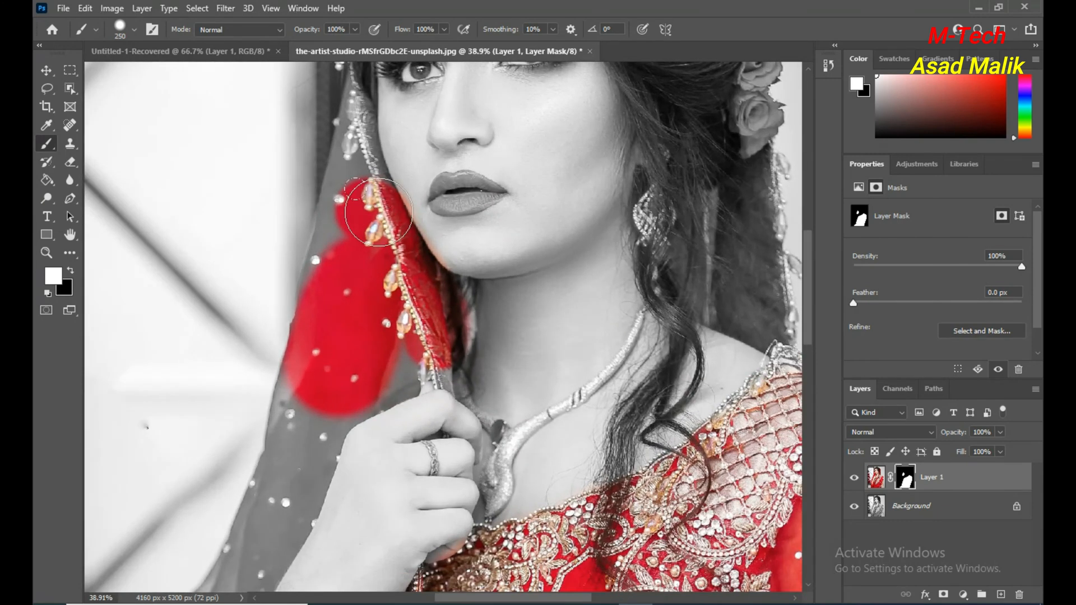
drag(378, 212, 358, 191)
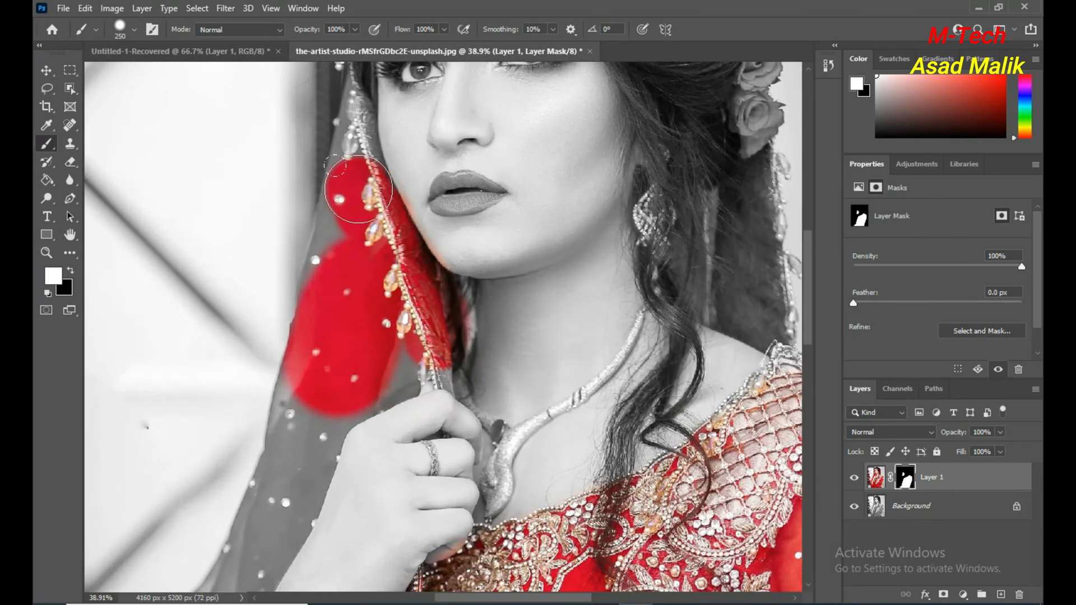
key(bracketleft)
key(bracketleft)
drag(354, 91, 308, 320)
mouse_move(345, 236)
mouse_down()
mouse_move(341, 223)
mouse_move(337, 259)
mouse_up()
drag(359, 104, 375, 163)
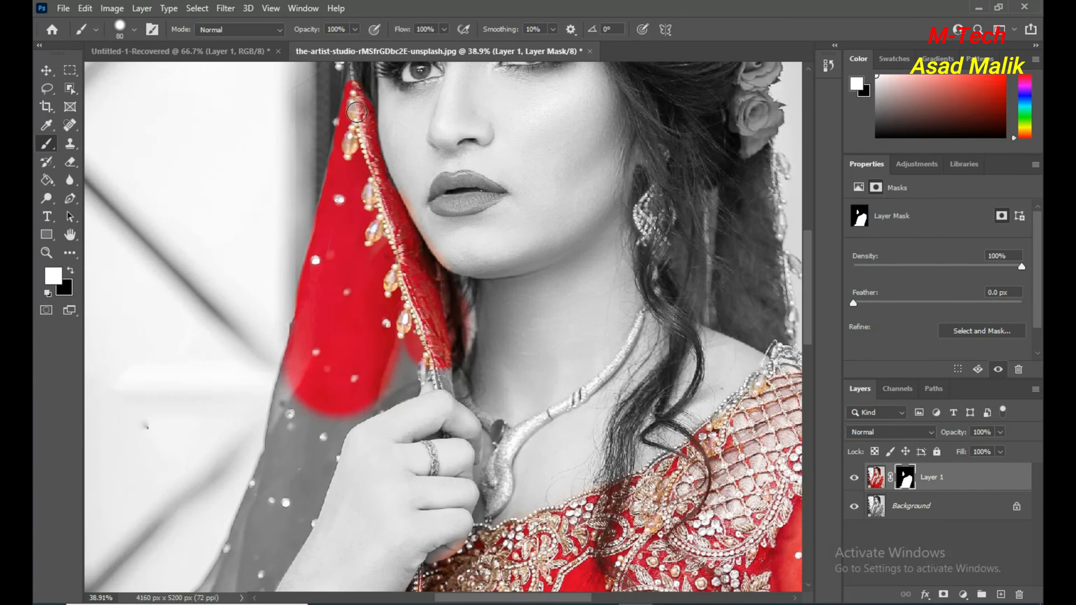
Paint white over the veil from just above the fingers down alongside the raised hand.
scroll(359, 205, down, 3)
scroll(359, 205, down, 3)
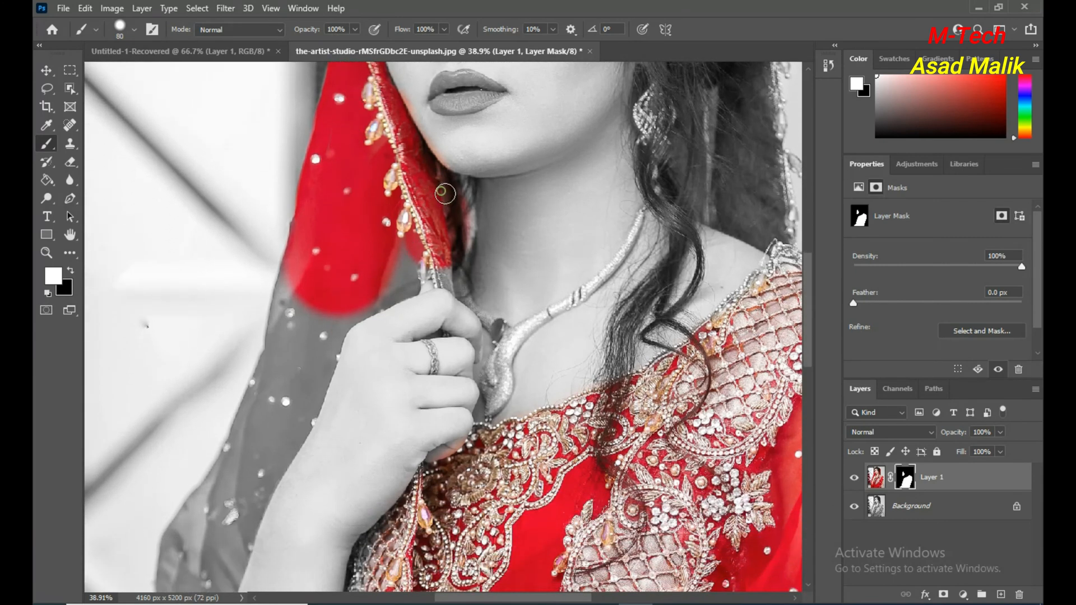
mouse_move(456, 252)
mouse_down()
mouse_move(442, 270)
mouse_move(409, 255)
mouse_move(400, 283)
mouse_move(359, 306)
mouse_move(392, 278)
mouse_move(371, 305)
mouse_move(452, 280)
mouse_up()
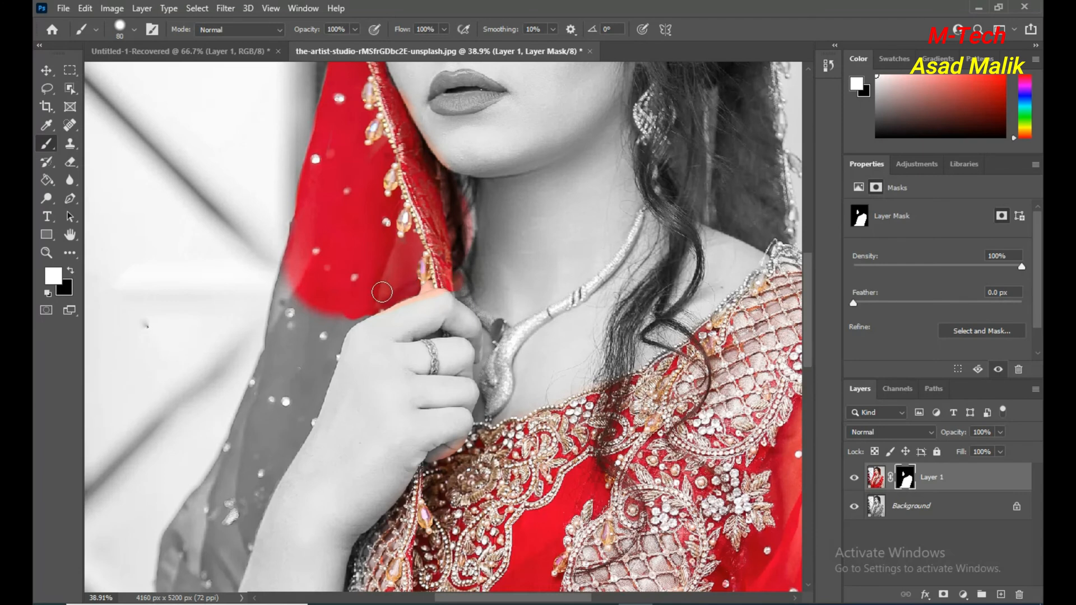
mouse_move(362, 307)
mouse_down()
mouse_move(323, 355)
mouse_move(336, 314)
mouse_move(301, 353)
mouse_move(274, 395)
mouse_move(331, 298)
mouse_move(271, 373)
mouse_move(314, 304)
mouse_move(295, 342)
mouse_move(302, 275)
mouse_move(286, 271)
mouse_move(241, 414)
mouse_up()
scroll(337, 280, down, 5)
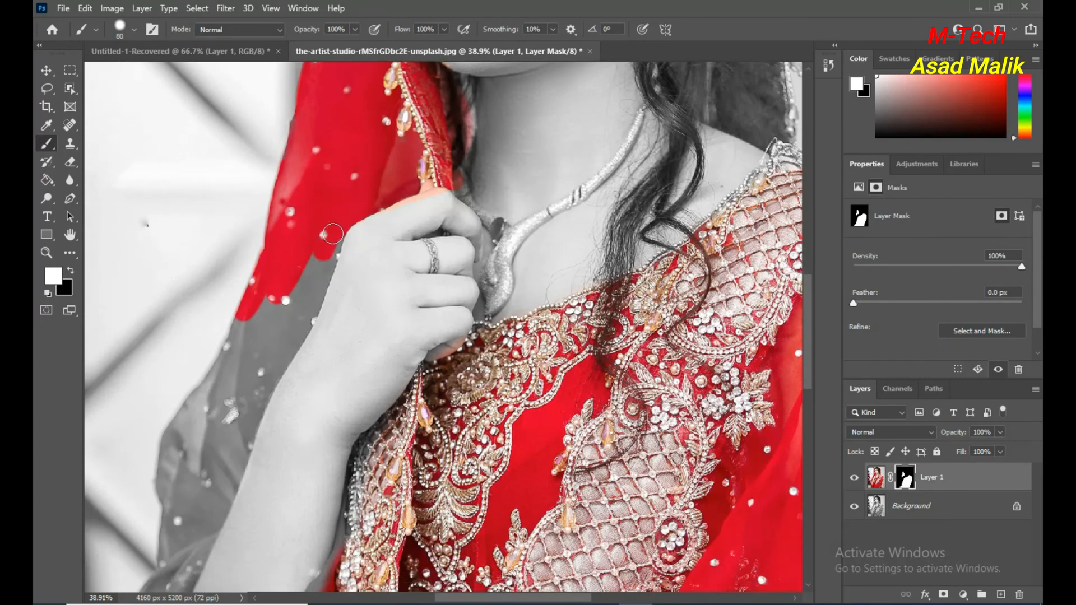
mouse_move(324, 260)
mouse_down()
mouse_move(290, 330)
mouse_move(251, 353)
mouse_up()
mouse_move(328, 251)
mouse_down()
mouse_move(284, 289)
mouse_move(245, 383)
mouse_up()
mouse_move(310, 284)
mouse_down()
mouse_move(274, 345)
mouse_move(282, 275)
mouse_move(243, 367)
mouse_move(251, 313)
mouse_move(220, 385)
mouse_up()
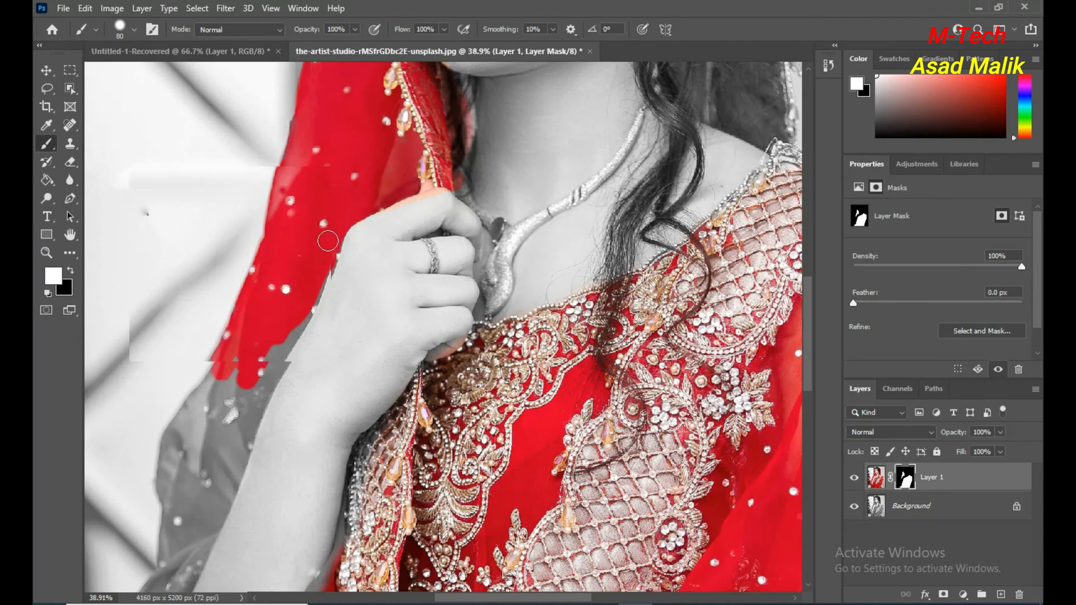
Paint white over the remaining veil along the forearm and around the head, including the hair flowers, necklace and forehead jewel.
scroll(325, 240, down, 3)
scroll(405, 130, down, 2)
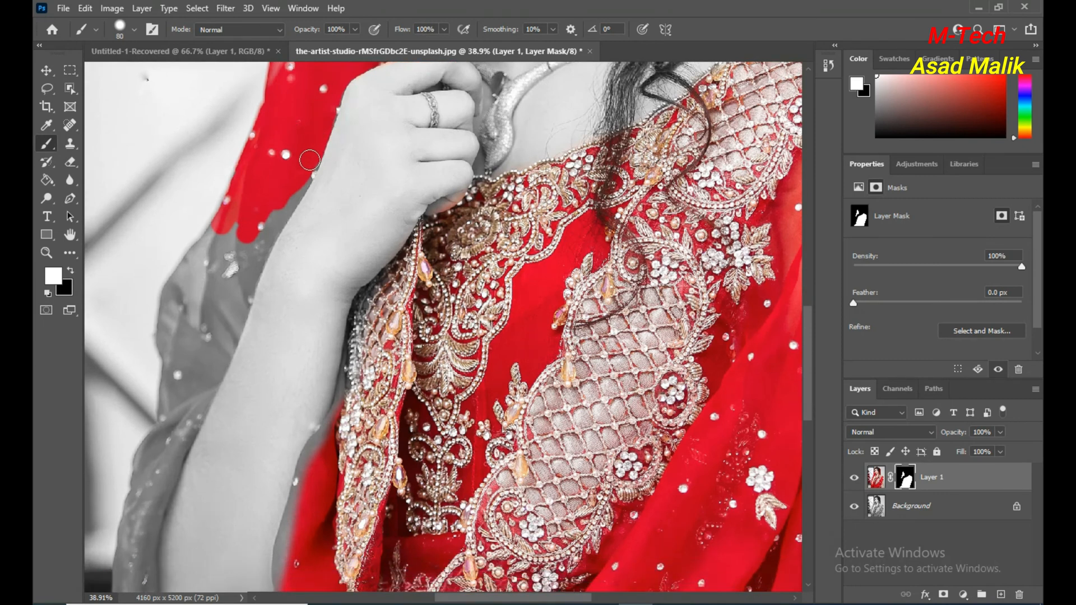
drag(298, 183, 291, 196)
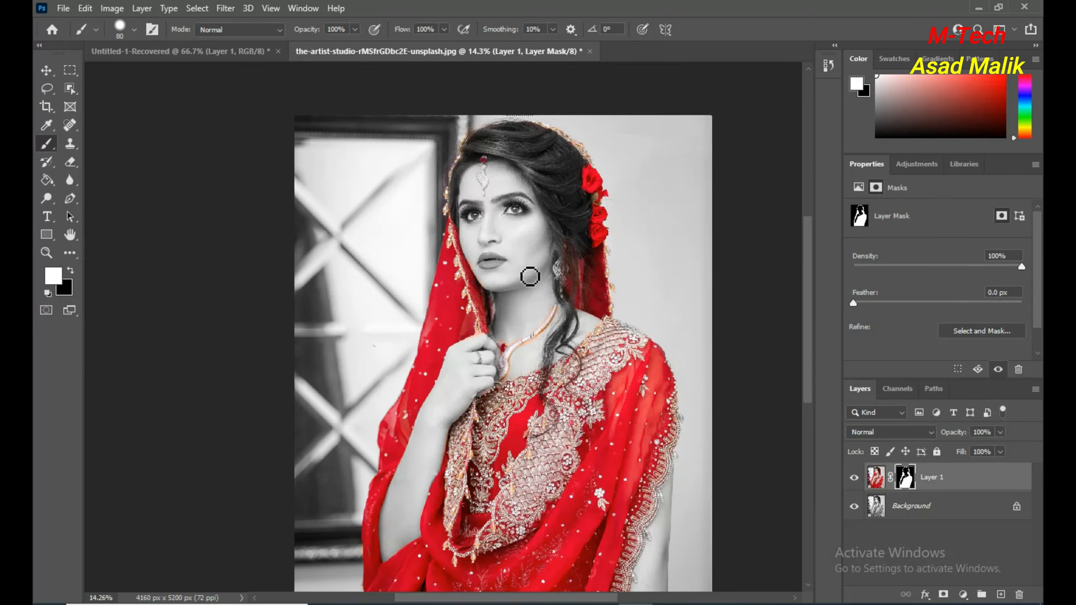
Paint white on the mask over the upper and lower lips with a 60 px brush to restore their red colour.
scroll(487, 268, up, 5)
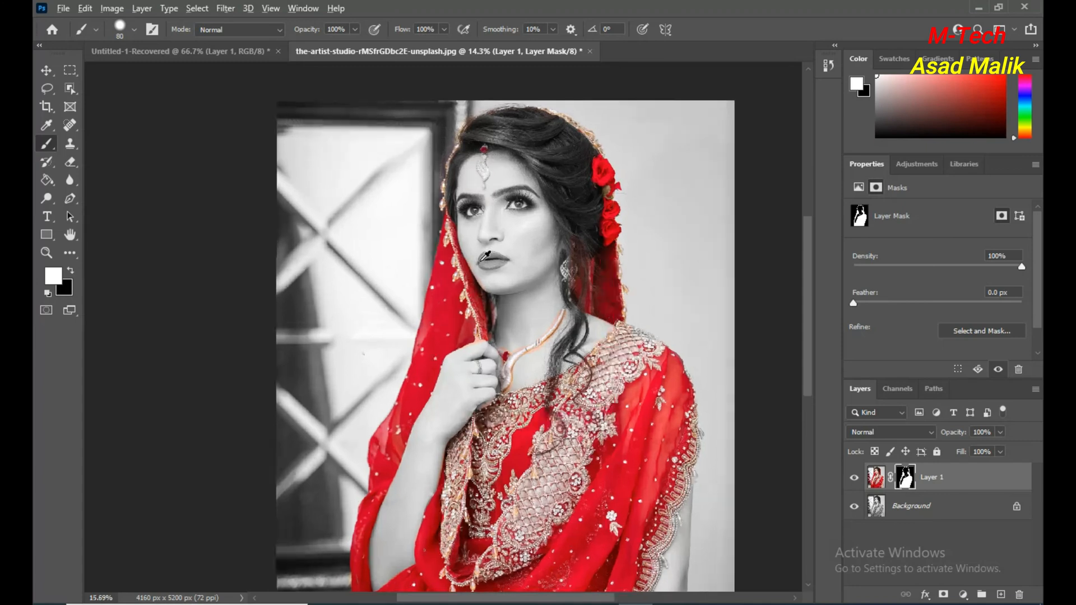
scroll(486, 256, up, 3)
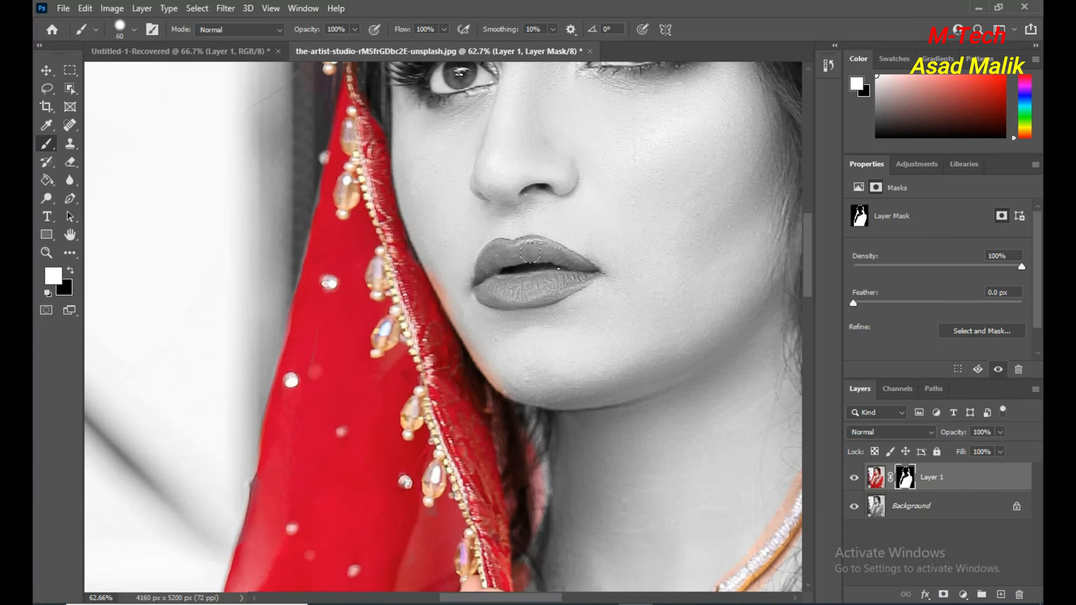
mouse_move(525, 245)
mouse_down()
mouse_move(564, 270)
mouse_move(514, 275)
mouse_move(543, 262)
mouse_move(514, 262)
mouse_move(494, 245)
mouse_move(482, 281)
mouse_move(518, 297)
mouse_move(552, 289)
mouse_move(577, 274)
mouse_move(551, 243)
mouse_move(582, 268)
mouse_up()
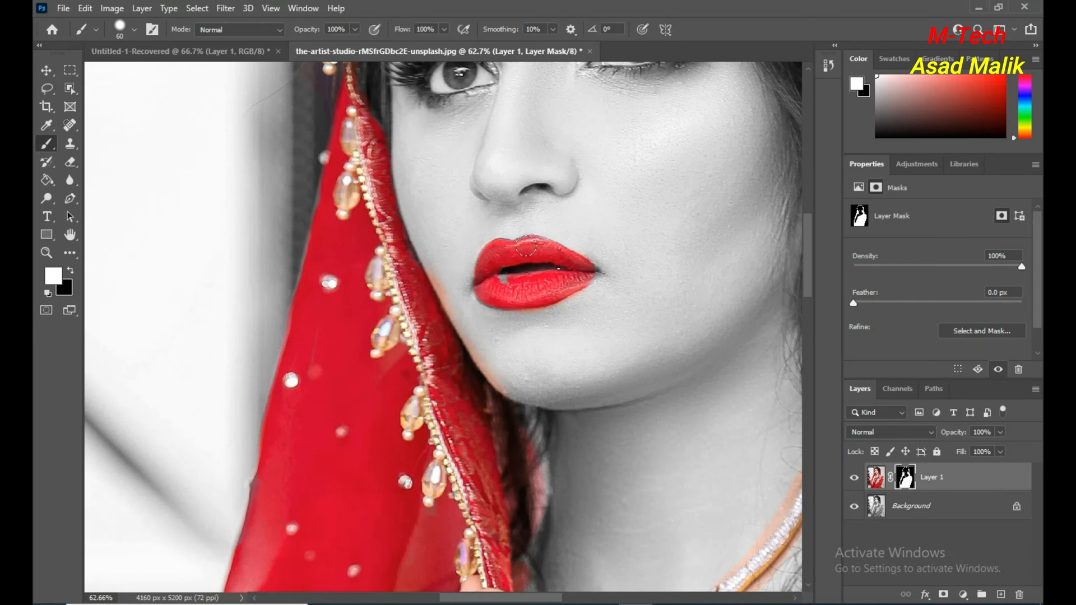
mouse_move(524, 249)
mouse_down()
mouse_move(501, 277)
mouse_move(553, 268)
mouse_up()
Shrink the brush and touch up the lip corners and lower lip edge, finishing at 25 px.
key(bracketleft)
key(bracketleft)
key(bracketleft)
click(595, 273)
key(bracketleft)
key(bracketleft)
key(bracketleft)
scroll(601, 282, up, 1)
key(bracketright)
key(bracketright)
key(bracketright)
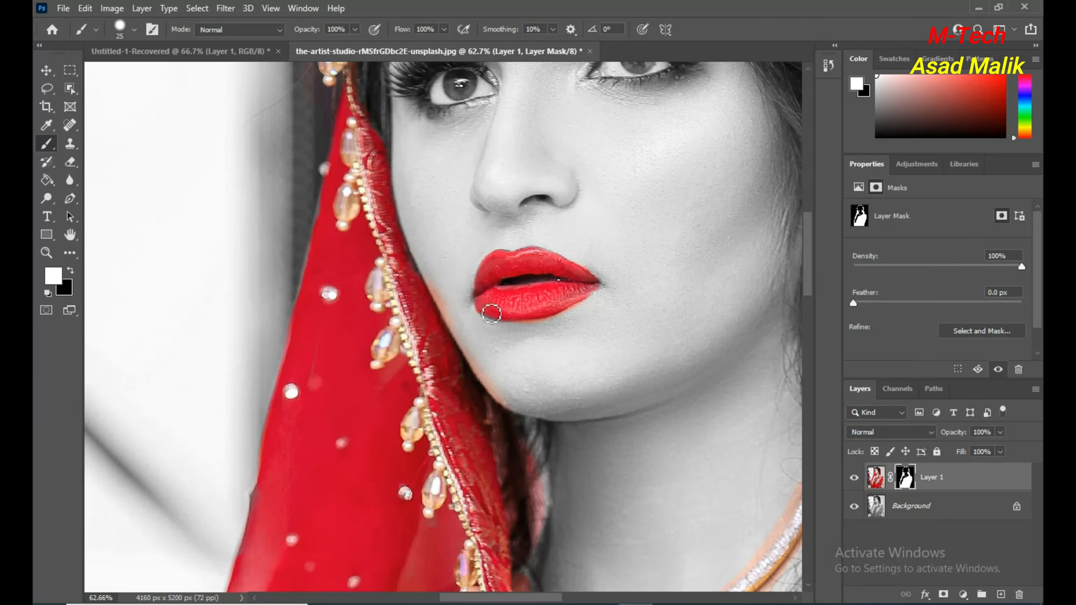
drag(492, 313, 493, 316)
Toggle the visibility of the Background and Layer 1 in turn to compare the masked colour areas with the full image.
scroll(588, 285, down, 3)
scroll(591, 288, down, 5)
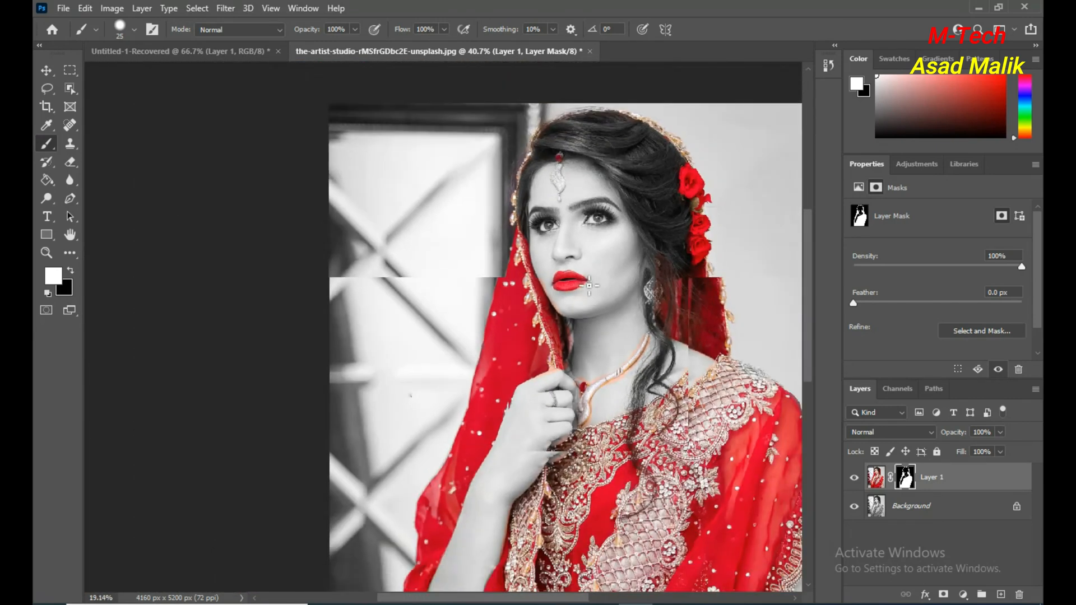
click(854, 507)
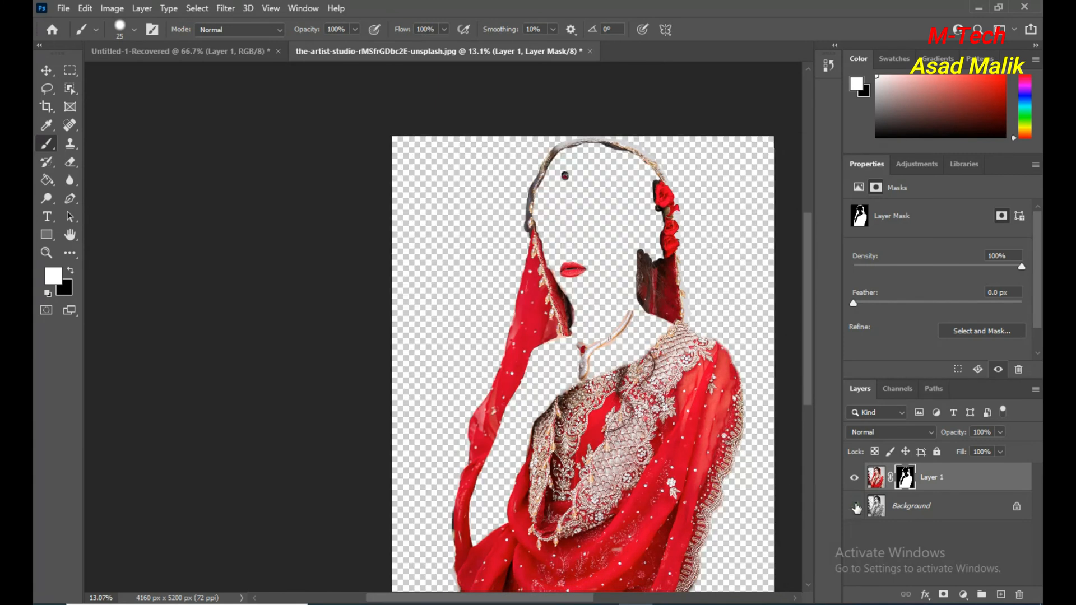
click(855, 507)
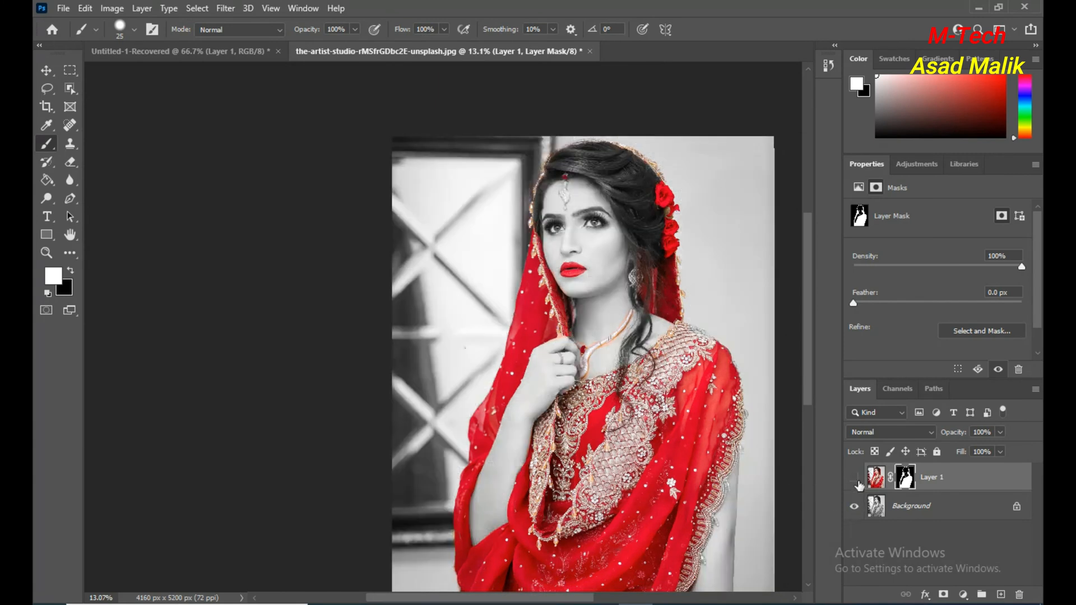
click(855, 478)
click(856, 479)
click(856, 478)
click(854, 506)
click(853, 510)
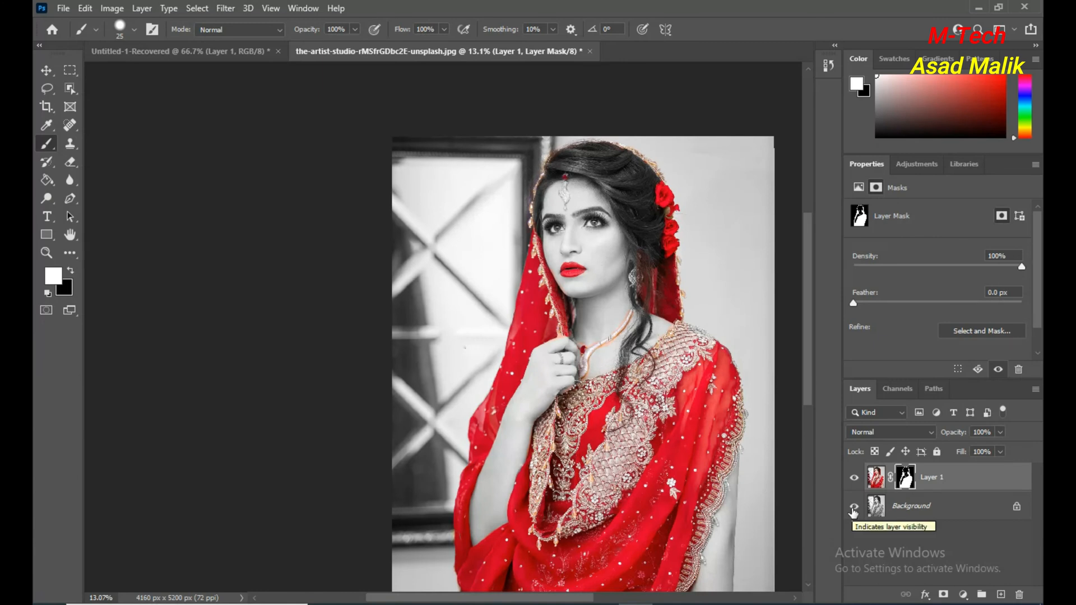
Minimise Photoshop and open the original portrait file from the desktop to compare it with the edit.
click(979, 8)
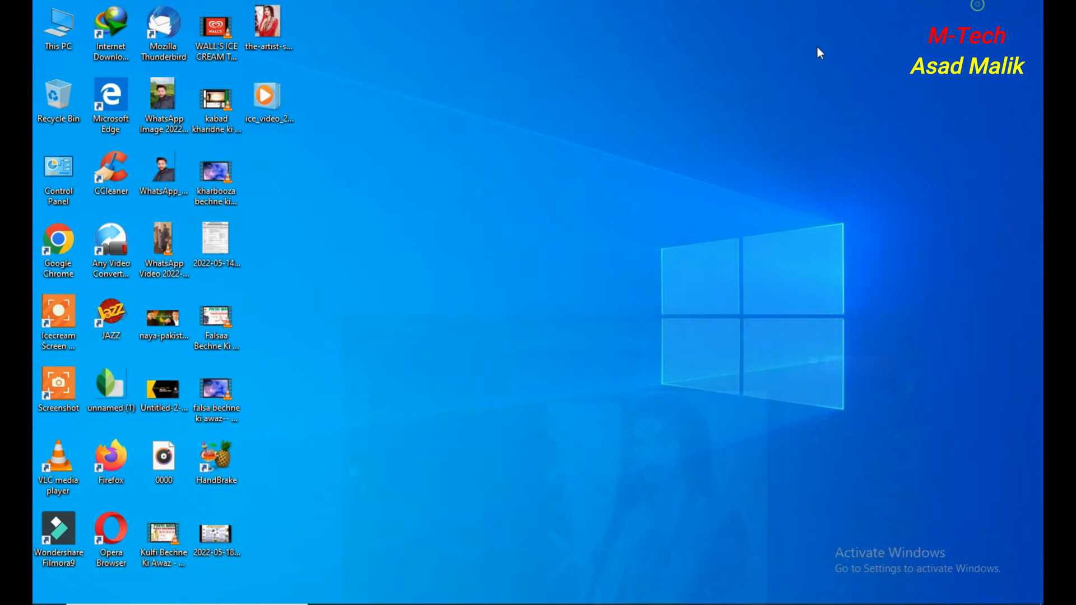
double_click(268, 25)
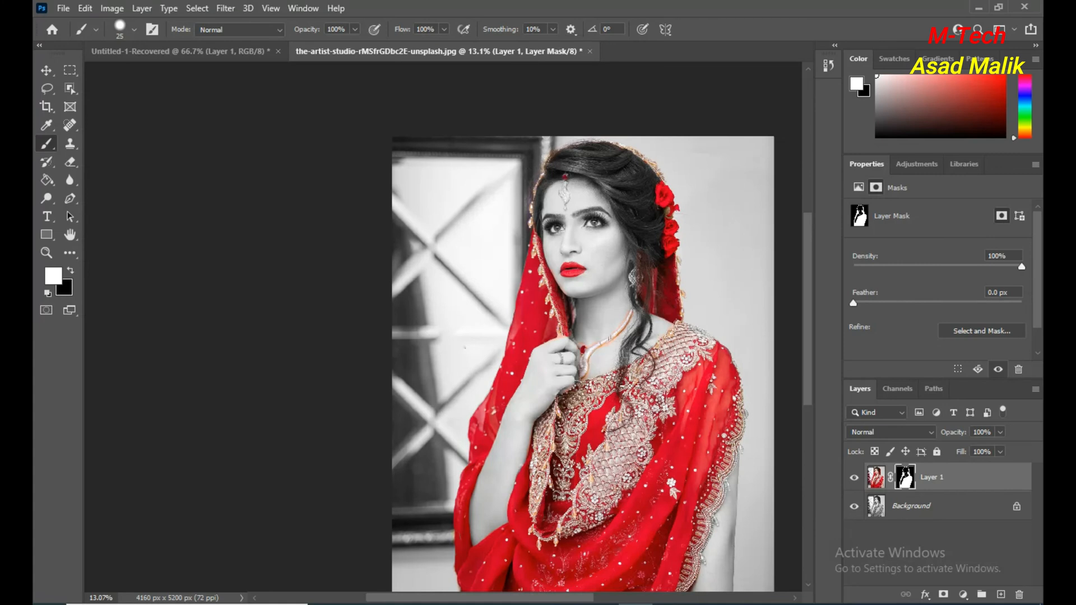
Switch the foreground colour to black and paint on the mask over the coloured skin fringes around the necklace and raised hand.
scroll(625, 375, up, 6)
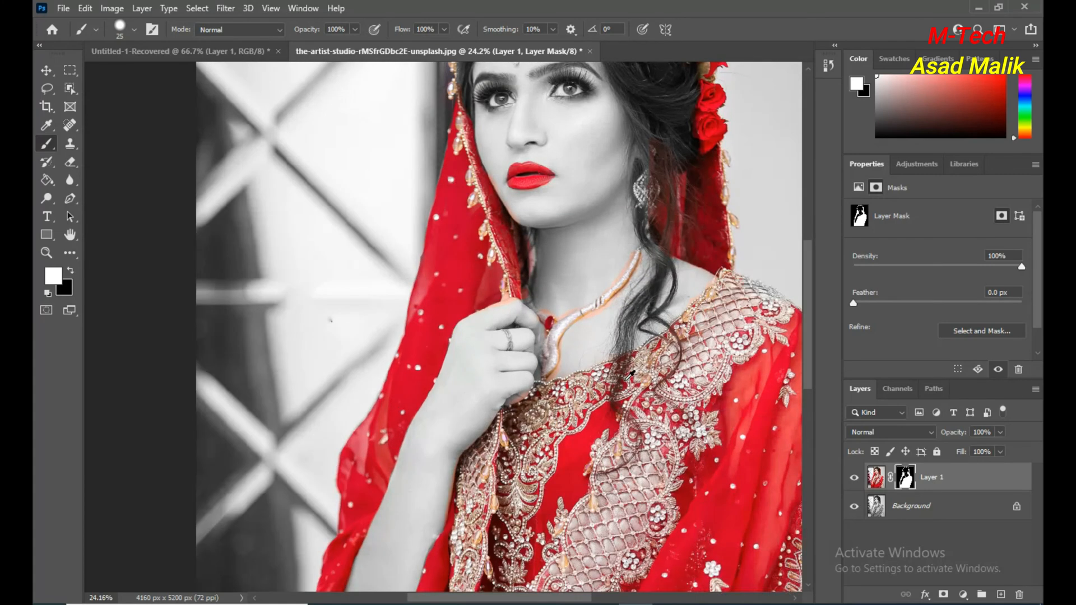
scroll(557, 283, up, 5)
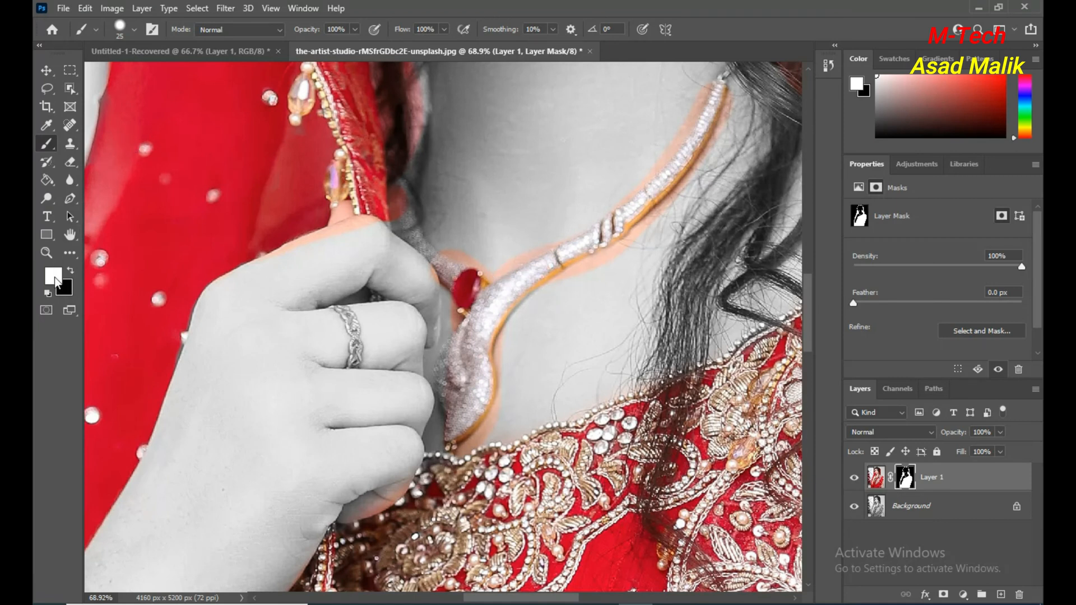
click(69, 268)
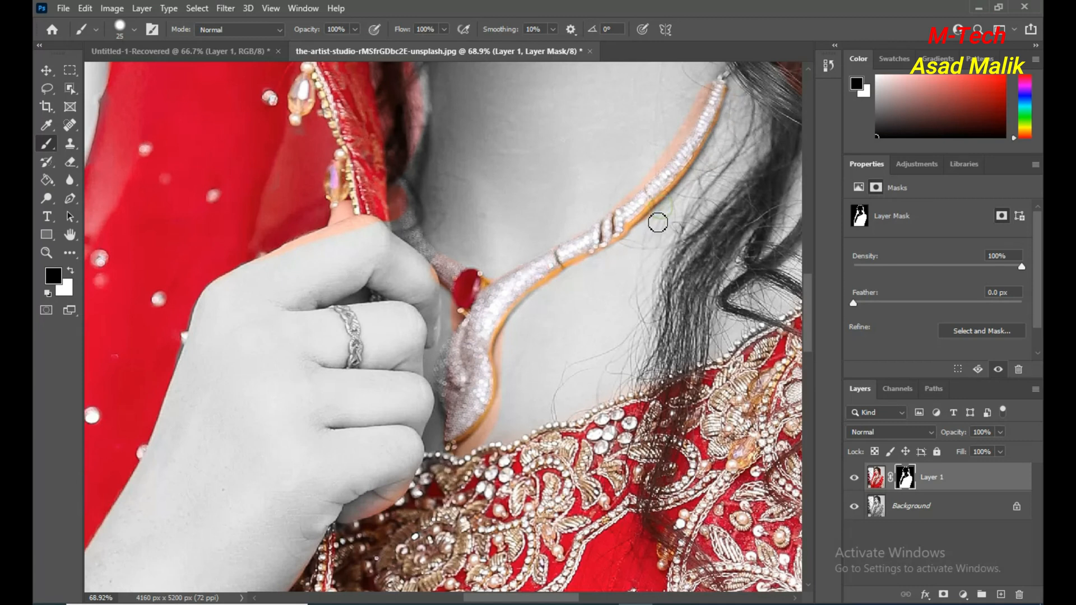
mouse_move(709, 88)
mouse_down()
mouse_move(667, 161)
mouse_move(615, 211)
mouse_up()
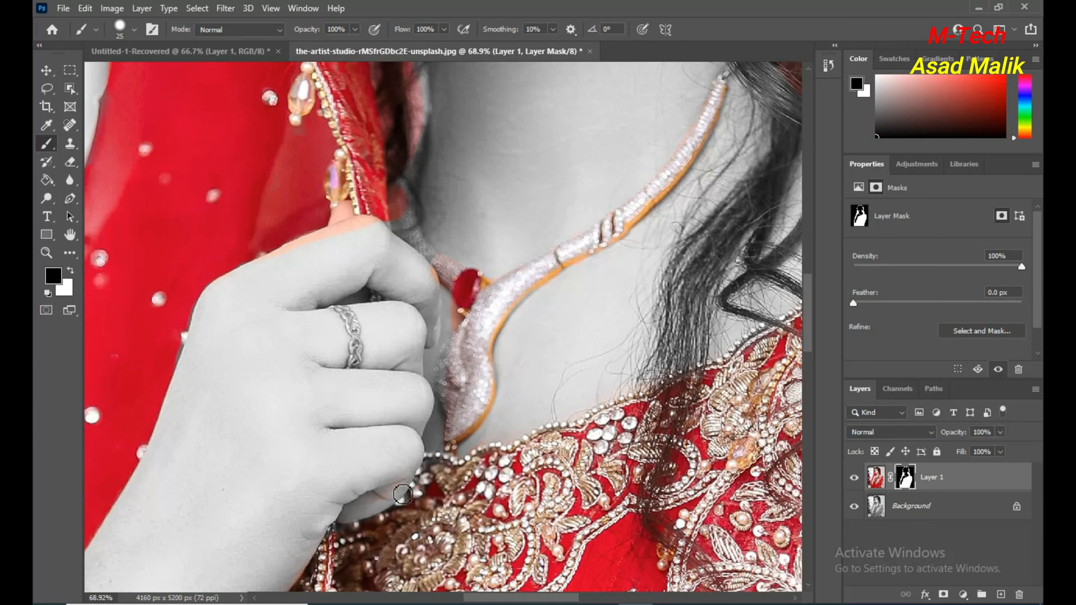
scroll(437, 301, down, 2)
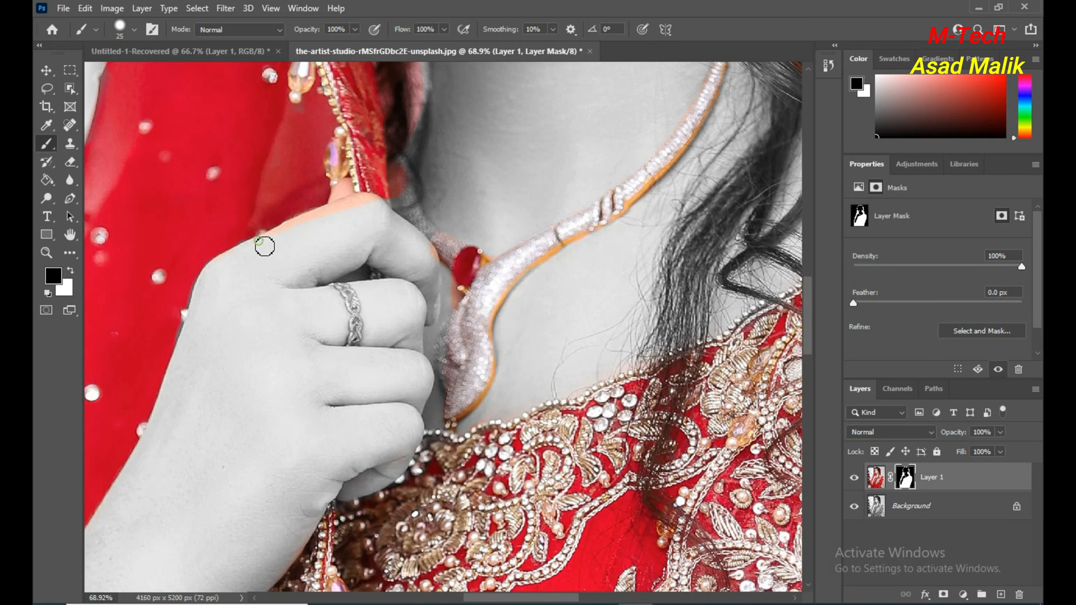
mouse_move(354, 208)
mouse_down()
mouse_move(377, 202)
mouse_move(426, 243)
mouse_up()
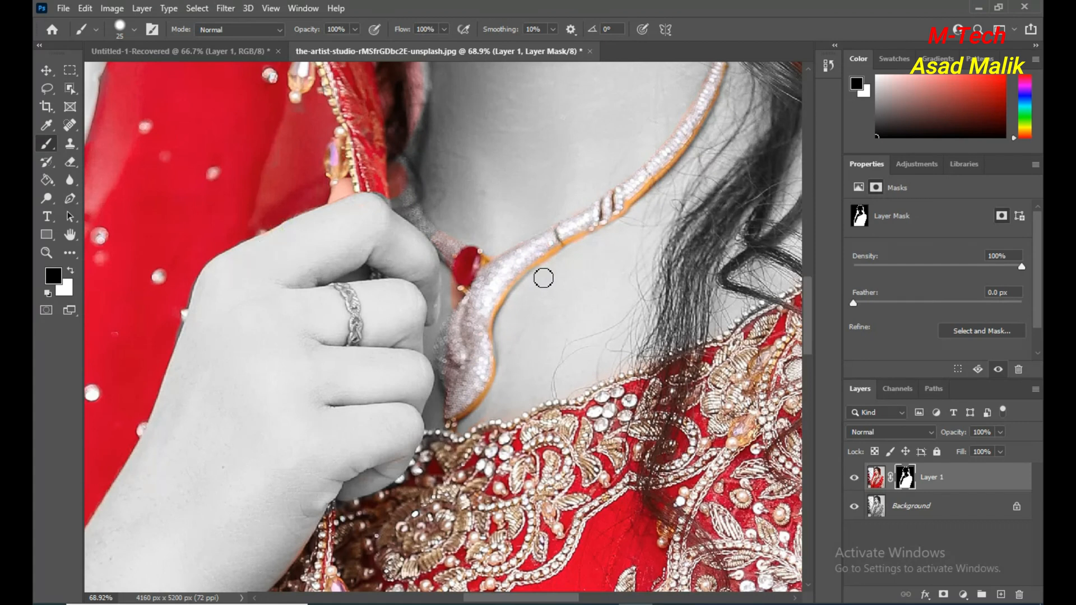
scroll(546, 278, down, 5)
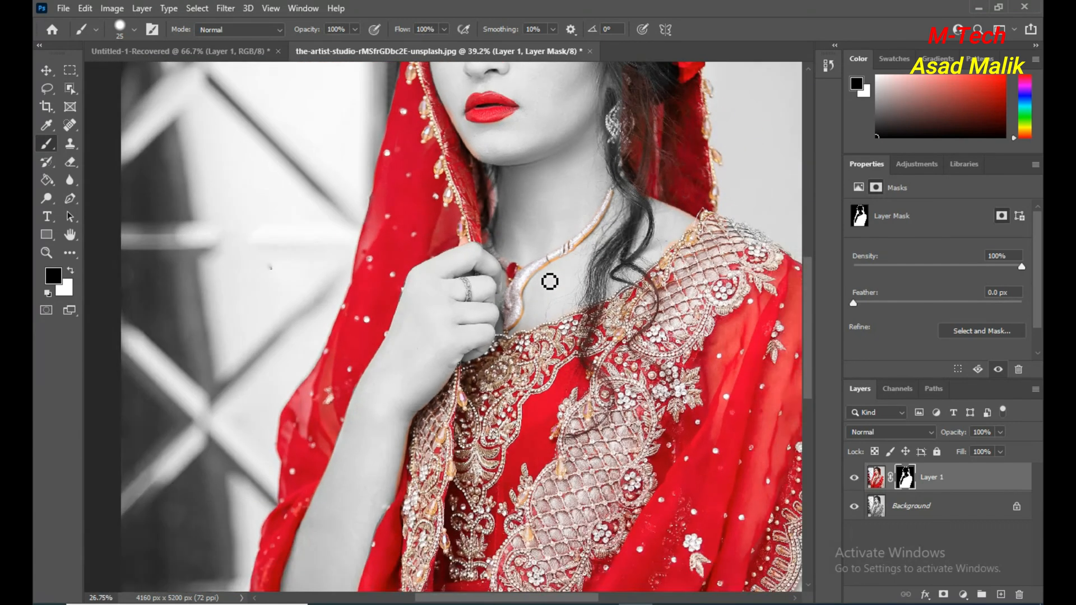